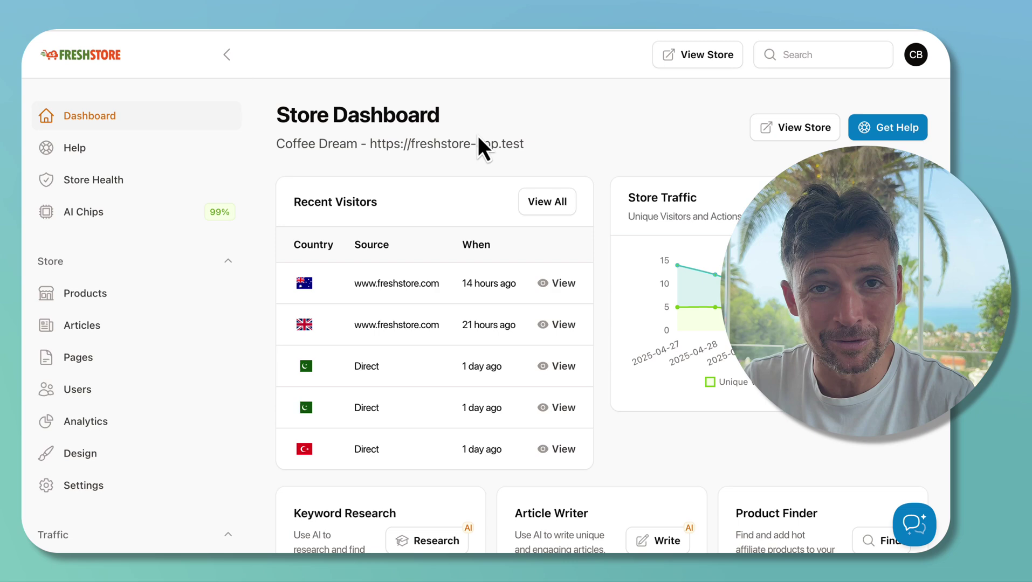
Scroll the Coffee Dream dashboard and sidebar to review the Recent Visitors summary.
scroll(594, 212, "down", 2)
scroll(594, 212, "up", 2)
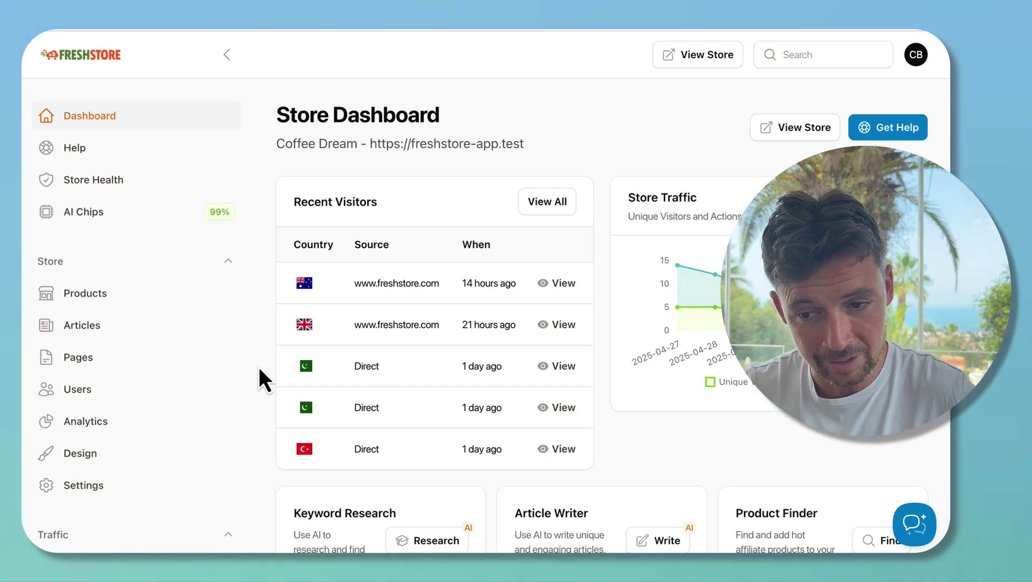
scroll(173, 399, "down", 9)
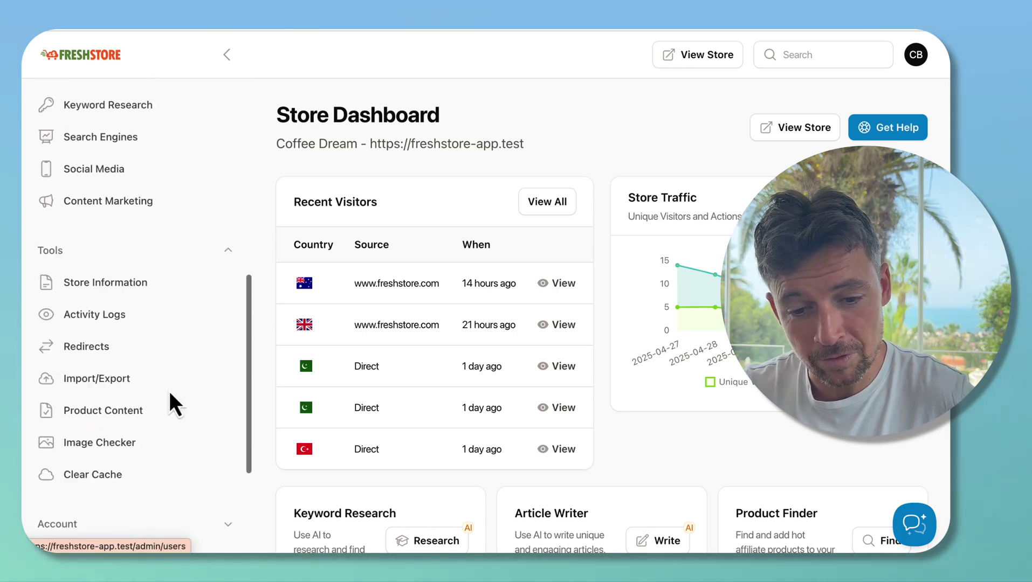
scroll(170, 395, "up", 10)
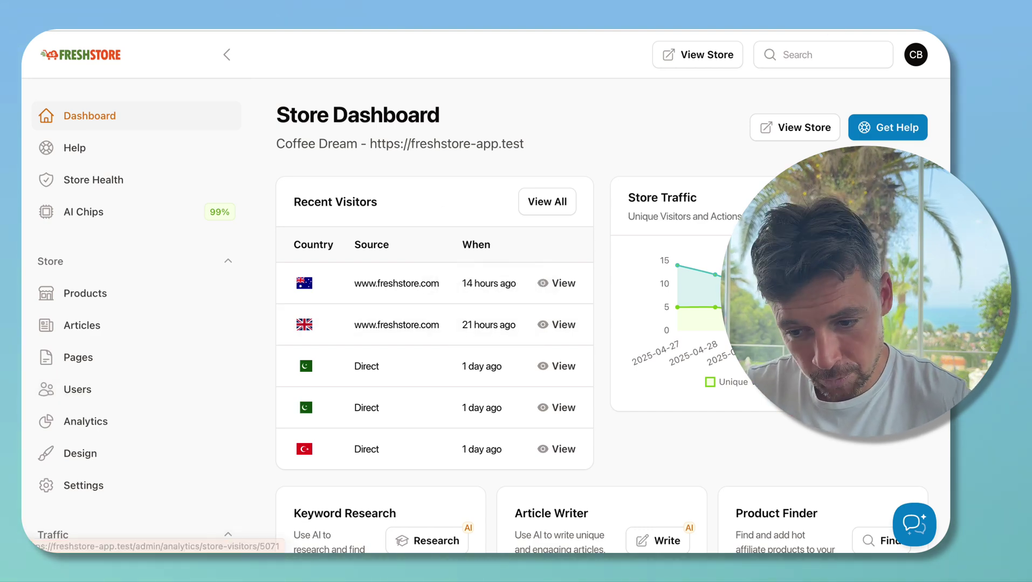
scroll(627, 488, "down", 5)
scroll(756, 387, "up", 5)
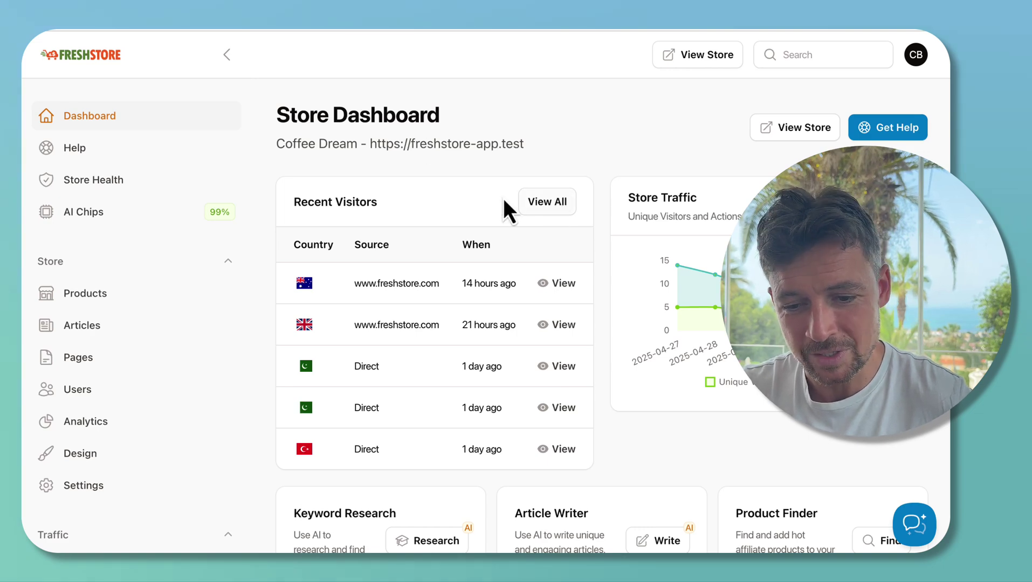
Open the full Store Visitors report and collapse the sidebar to icons only.
left_click(547, 202)
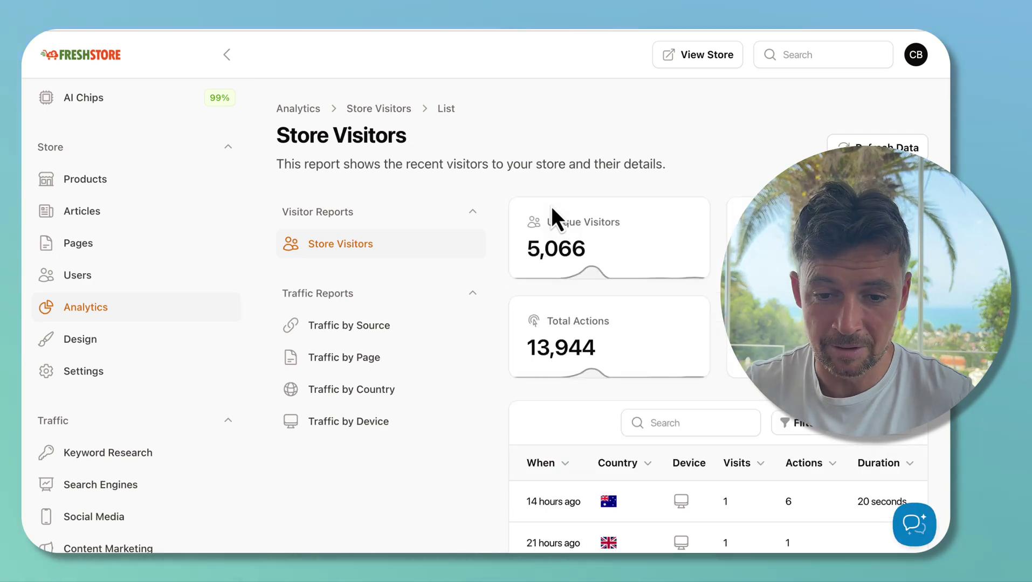
left_click(227, 54)
scroll(385, 350, "down", 3)
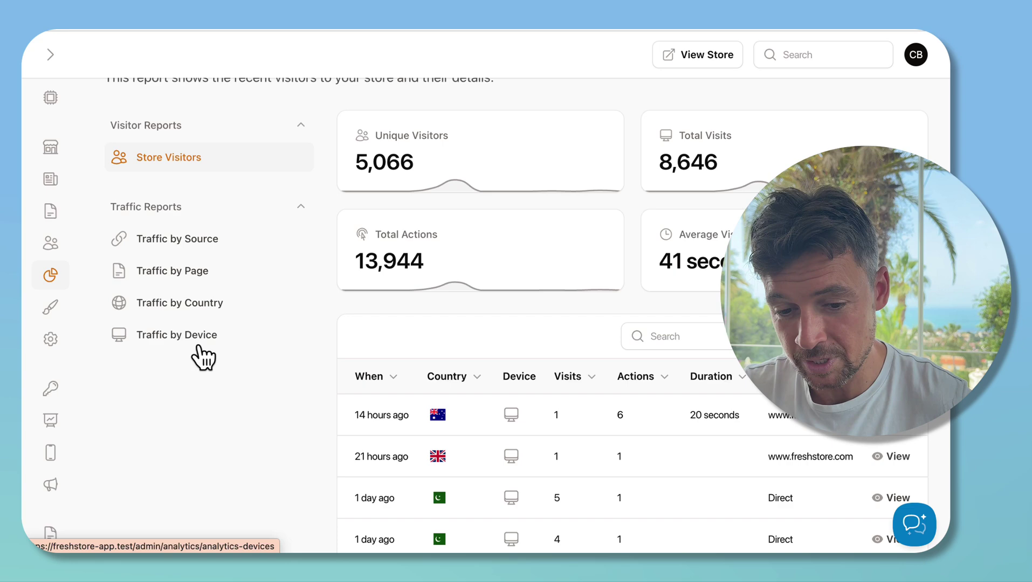
scroll(228, 279, "down", 4)
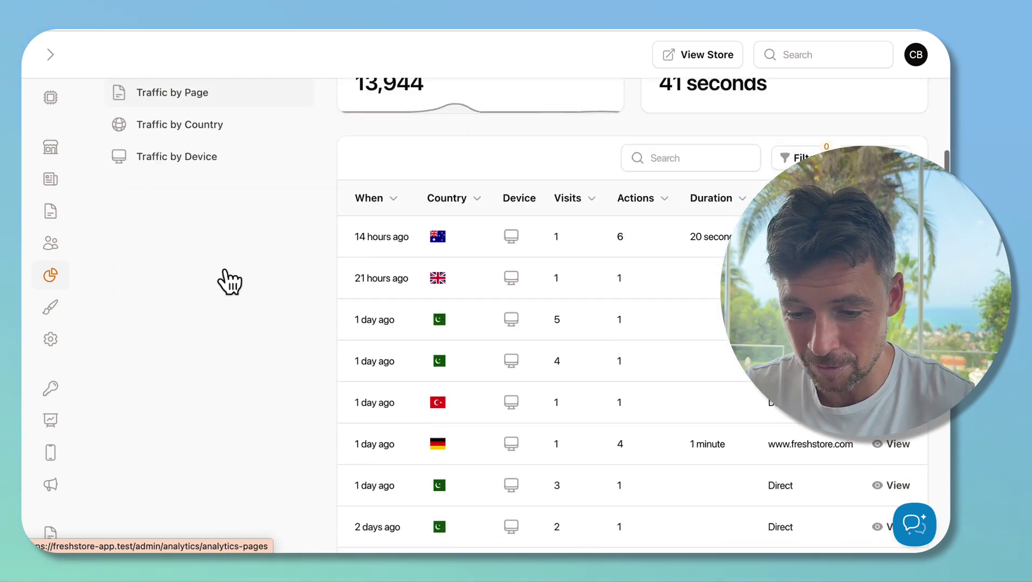
scroll(224, 275, "down", 6)
Scroll the visitors table to find the Australia visitor from 14 hours ago.
mouse_move(631, 232)
scroll(632, 235, "up", 5)
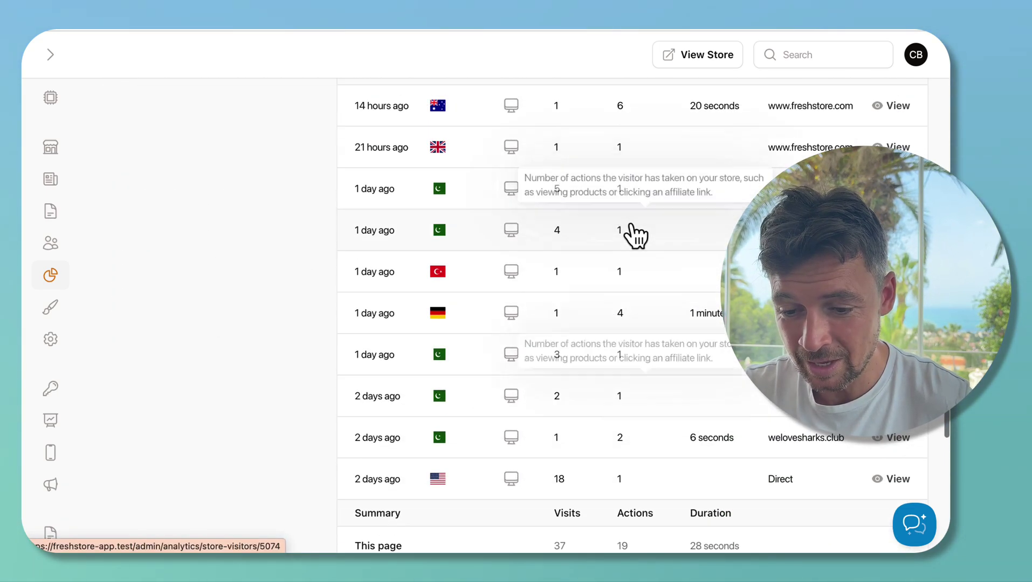
scroll(631, 239, "up", 10)
scroll(461, 485, "down", 2)
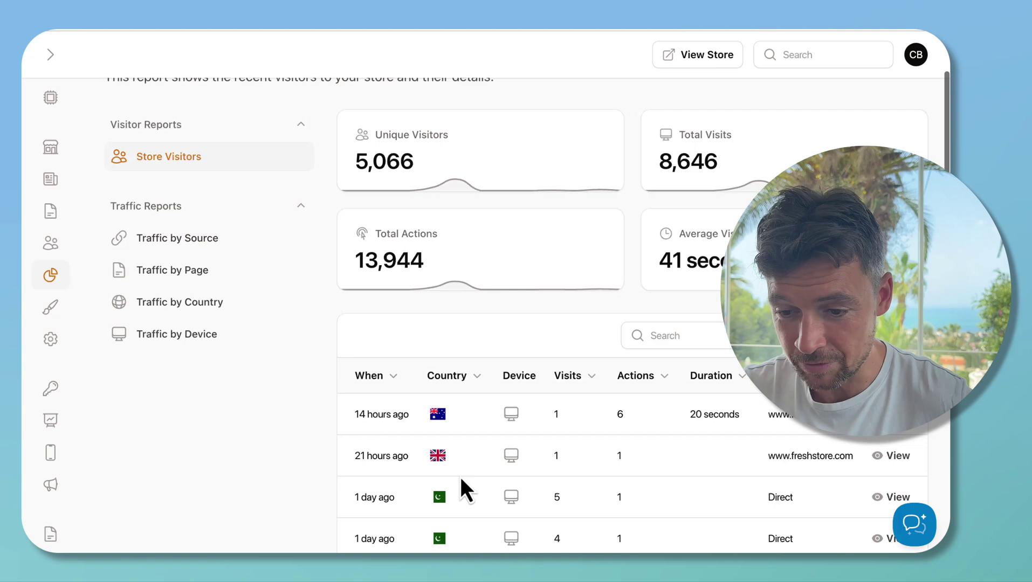
scroll(463, 488, "up", 2)
scroll(460, 485, "down", 9)
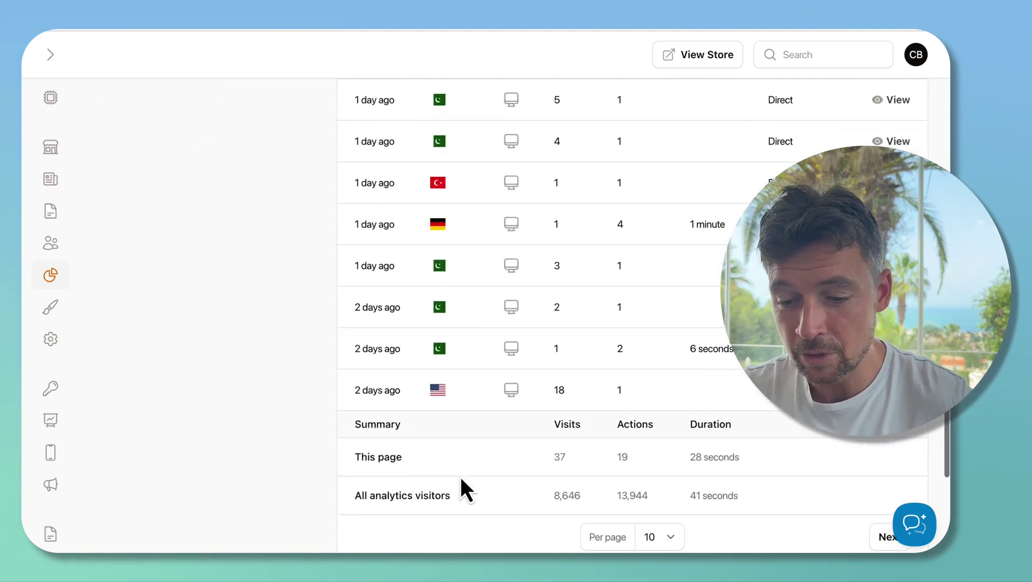
mouse_move(426, 380)
scroll(420, 431, "up", 10)
scroll(421, 363, "down", 3)
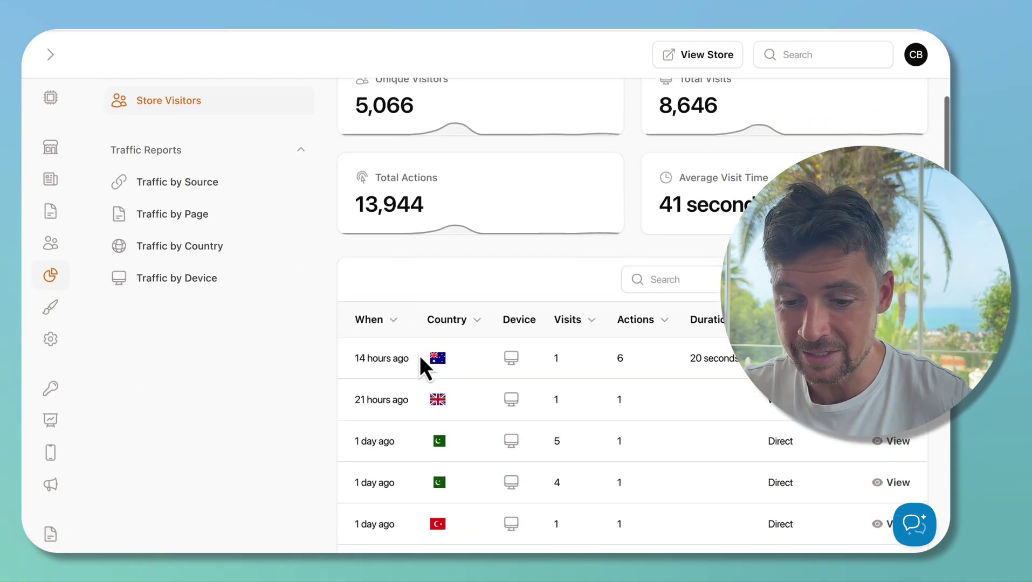
Open the most recent visitor's details and review the Source, Device and Location cards.
left_click(393, 353)
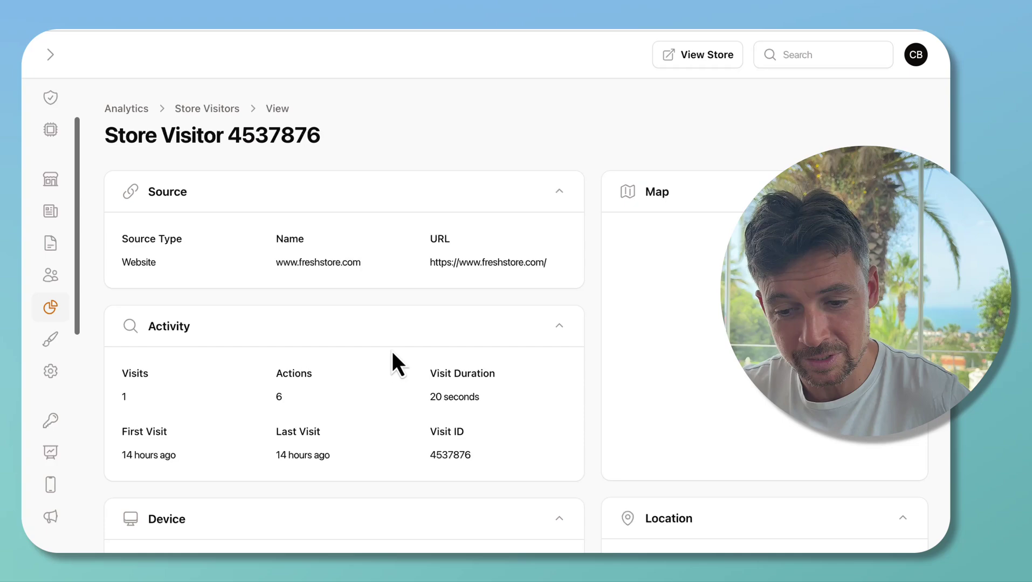
scroll(392, 356, "down", 2)
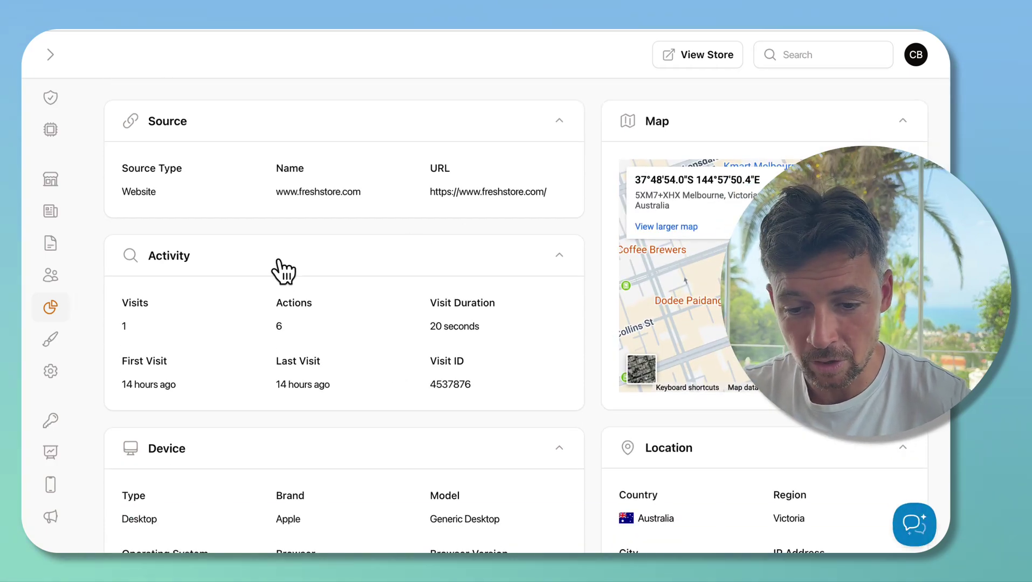
scroll(280, 262, "down", 2)
scroll(414, 330, "down", 5)
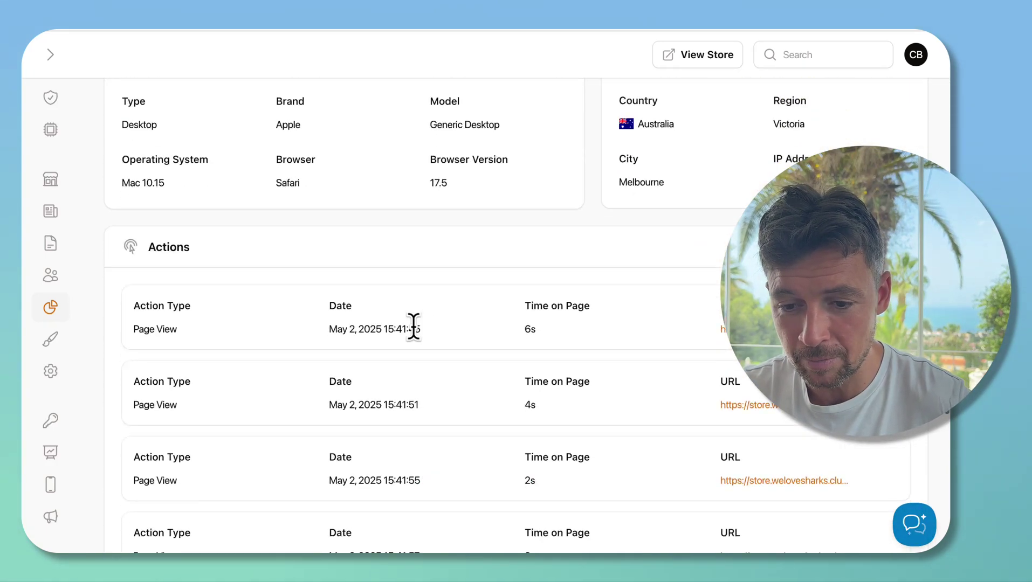
scroll(413, 323, "up", 1)
scroll(403, 343, "down", 3)
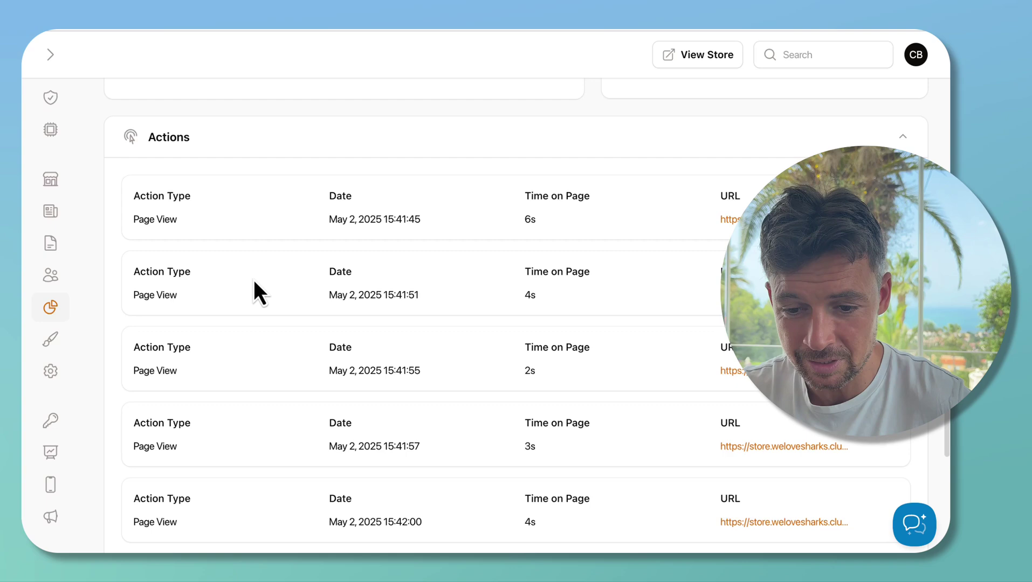
Review the visitor's recorded actions, then return to the Store Visitors list.
scroll(253, 293, "down", 2)
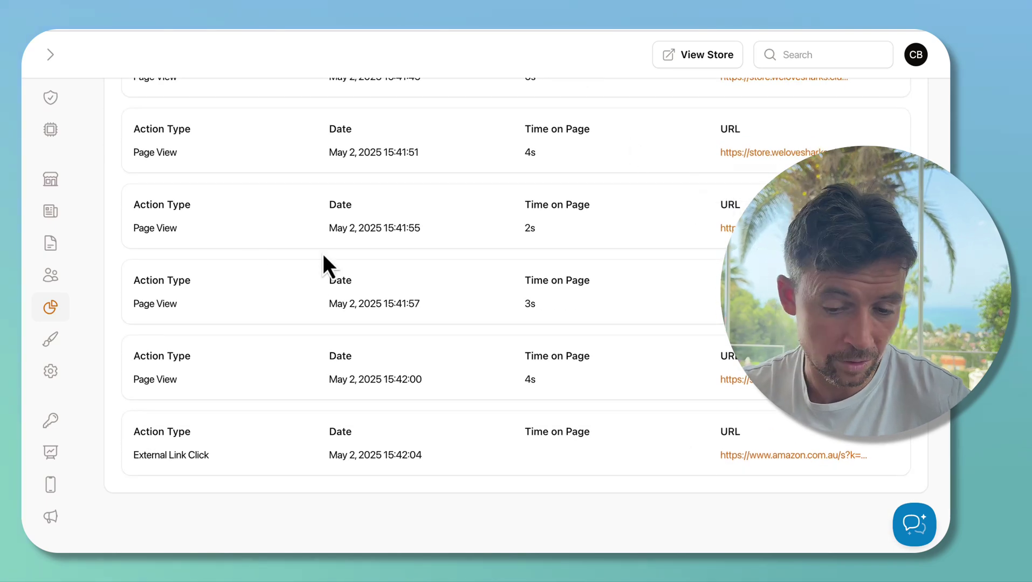
scroll(333, 173, "up", 2)
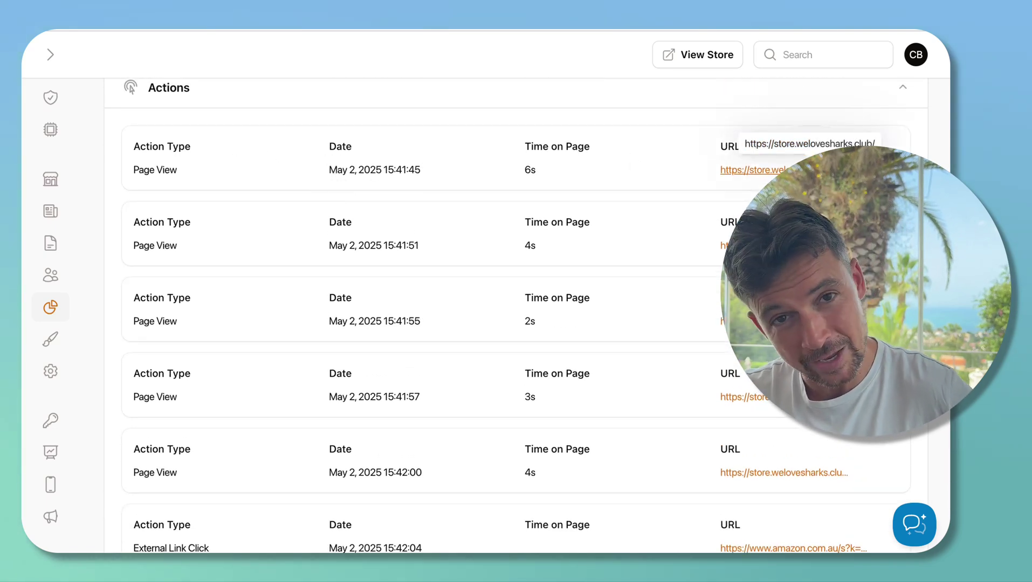
scroll(705, 325, "down", 3)
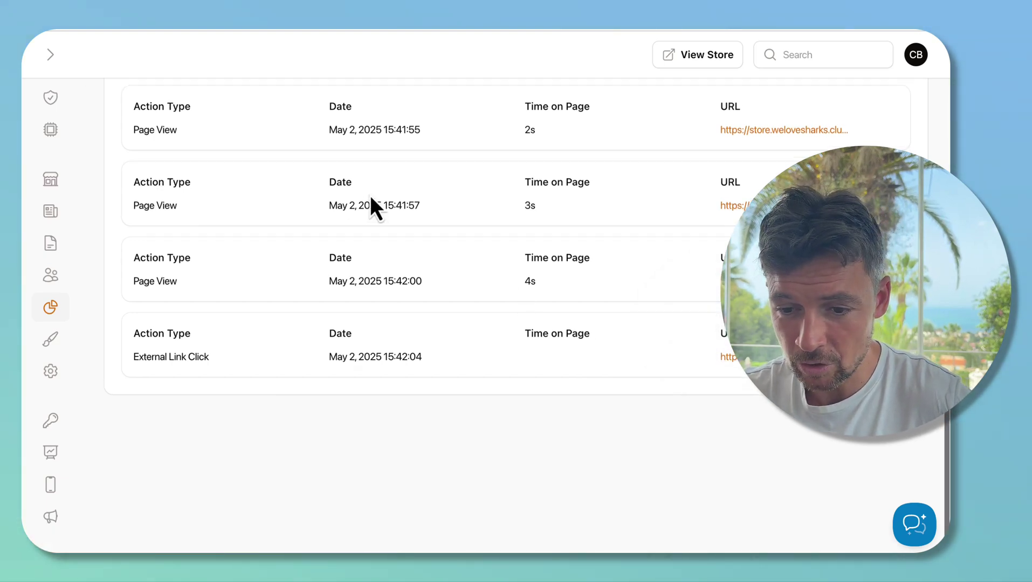
scroll(370, 197, "up", 1)
key("alt+Left")
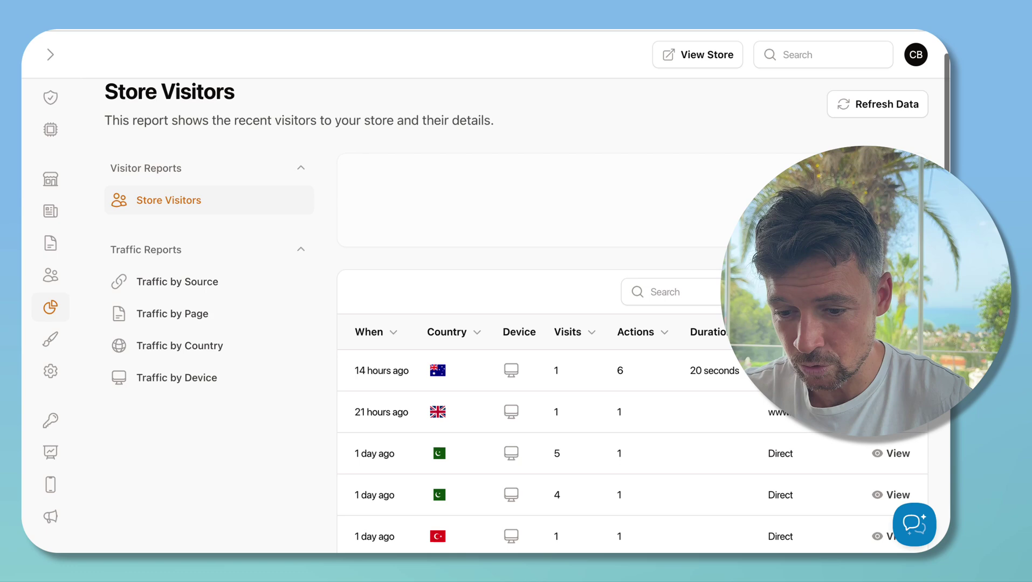
Inspect the Date Range and Country filters, closing them unapplied so All Countries remains.
scroll(318, 226, "down", 3)
left_click(744, 310)
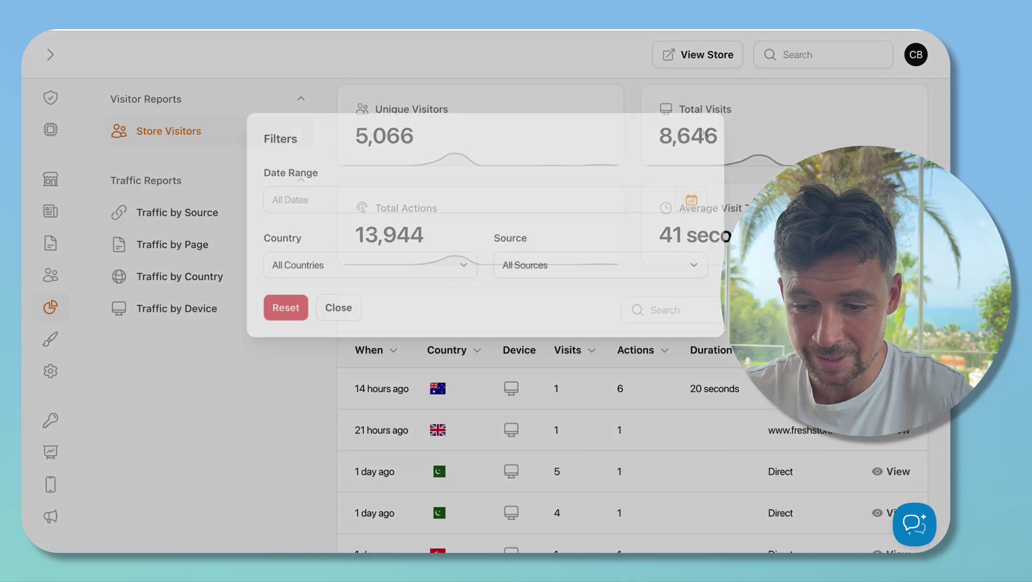
left_click(459, 198)
left_click(580, 157)
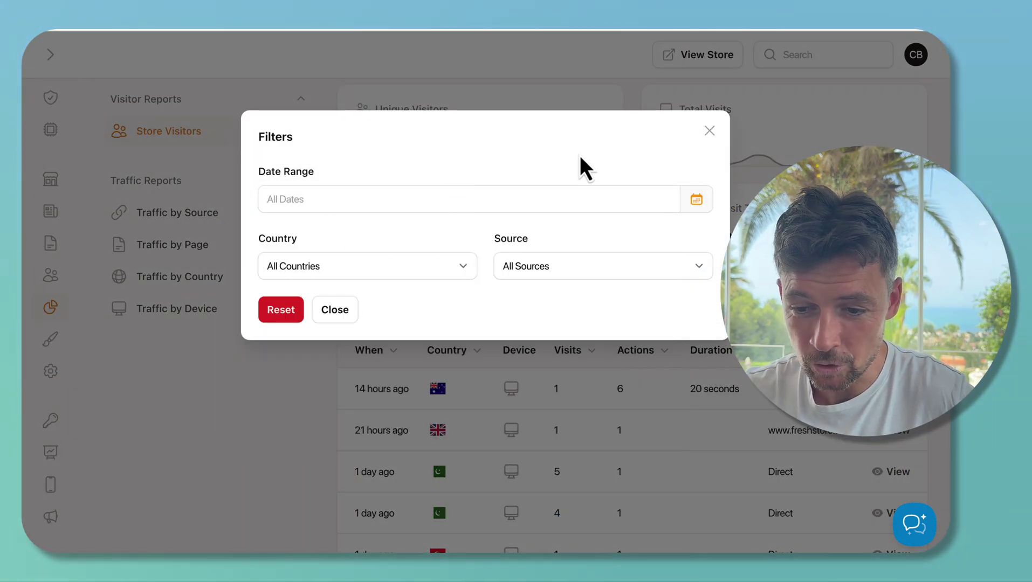
left_click(435, 261)
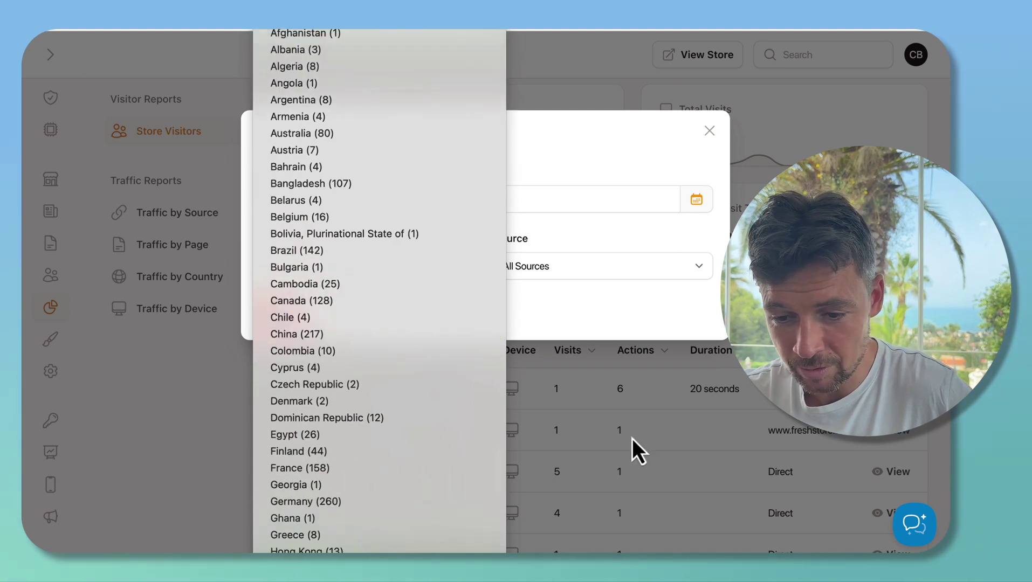
left_click(693, 317)
left_click(761, 293)
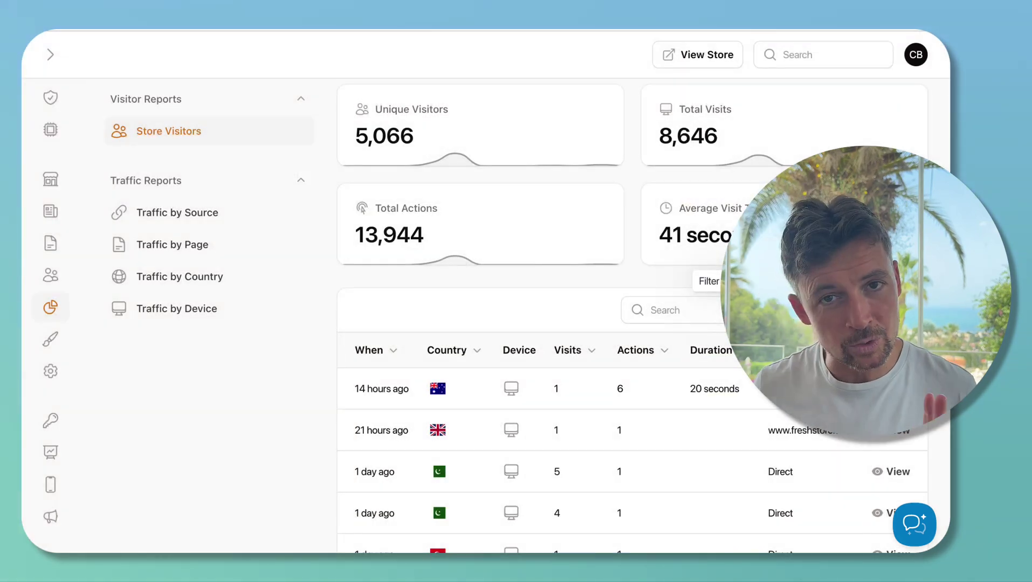
Expand the sidebar so its navigation labels show again.
scroll(539, 324, "up", 3)
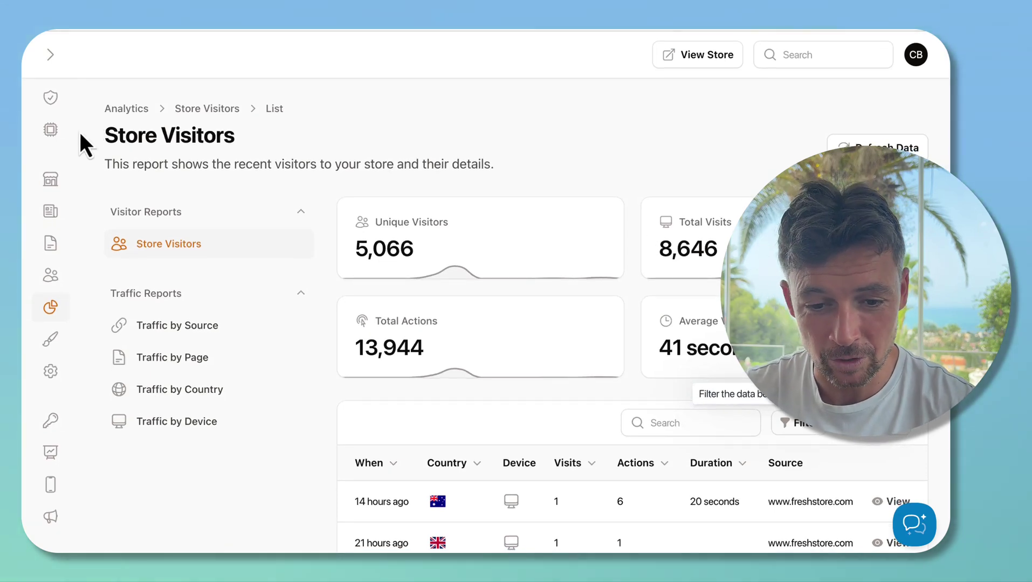
left_click(52, 59)
scroll(101, 274, "up", 2)
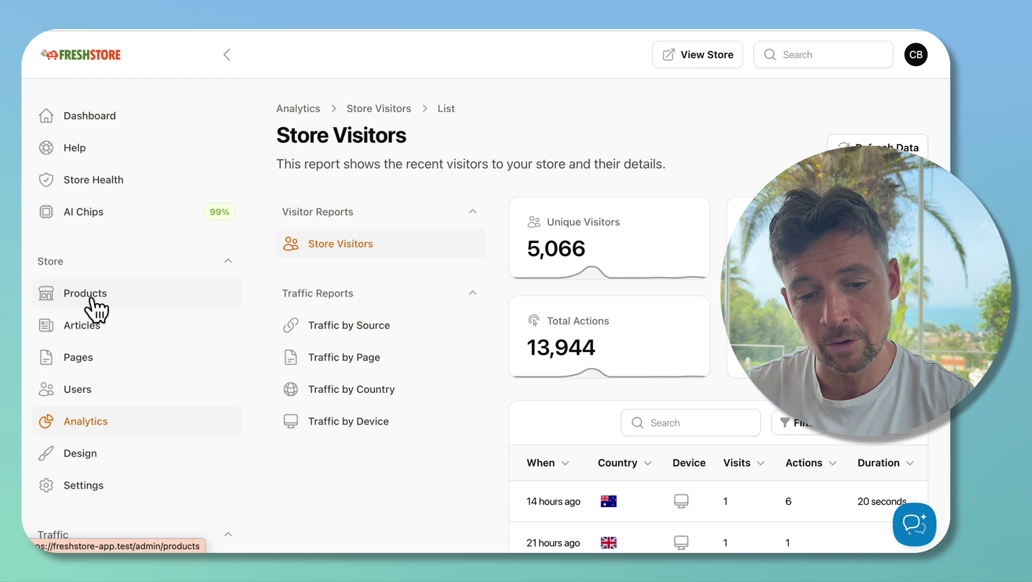
Go to Products under Store to list the store's 64 products.
left_click(92, 302)
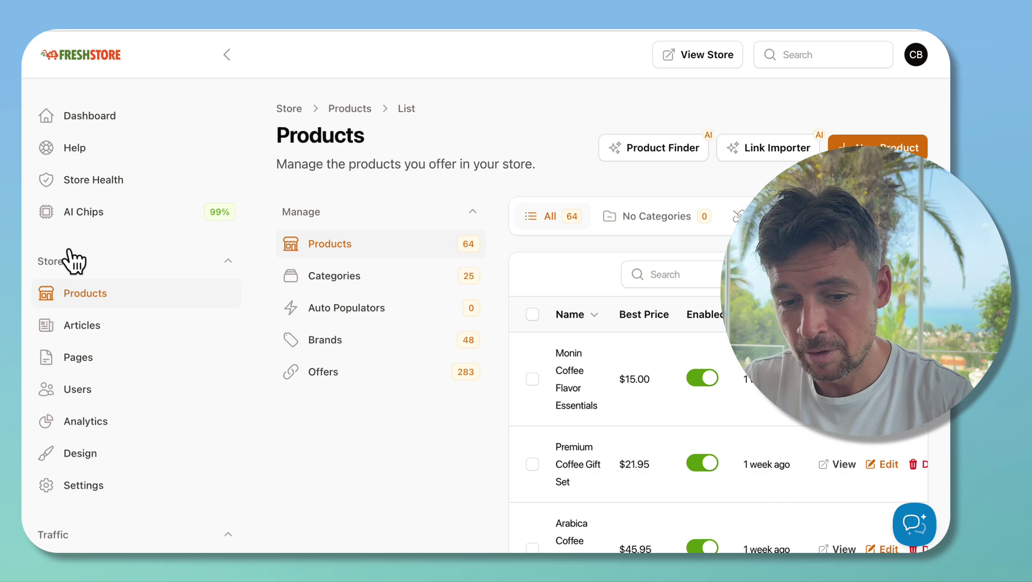
In the Product Finder, search Amazon for 'cheese' products.
left_click(654, 148)
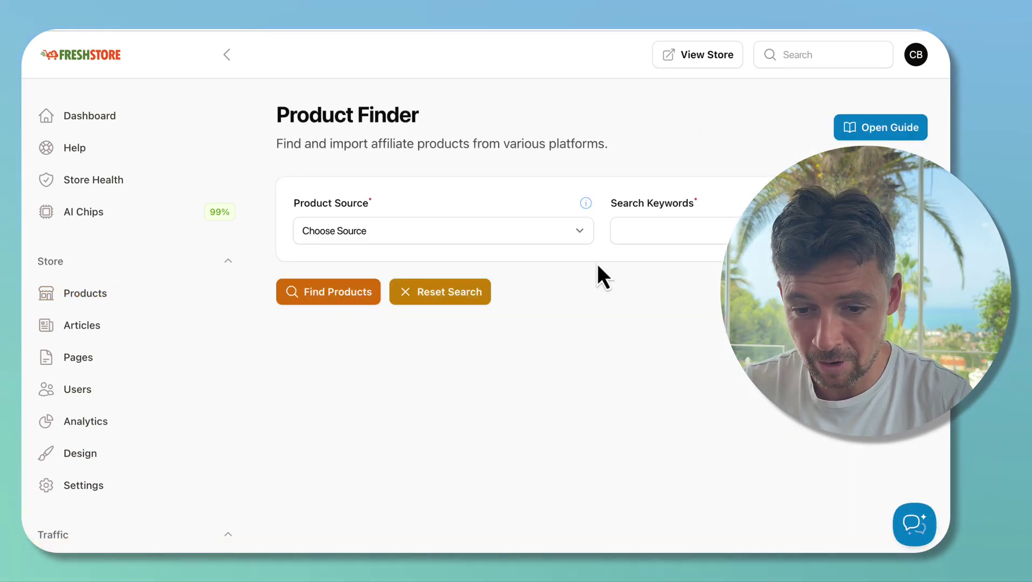
left_click(400, 238)
left_click(381, 268)
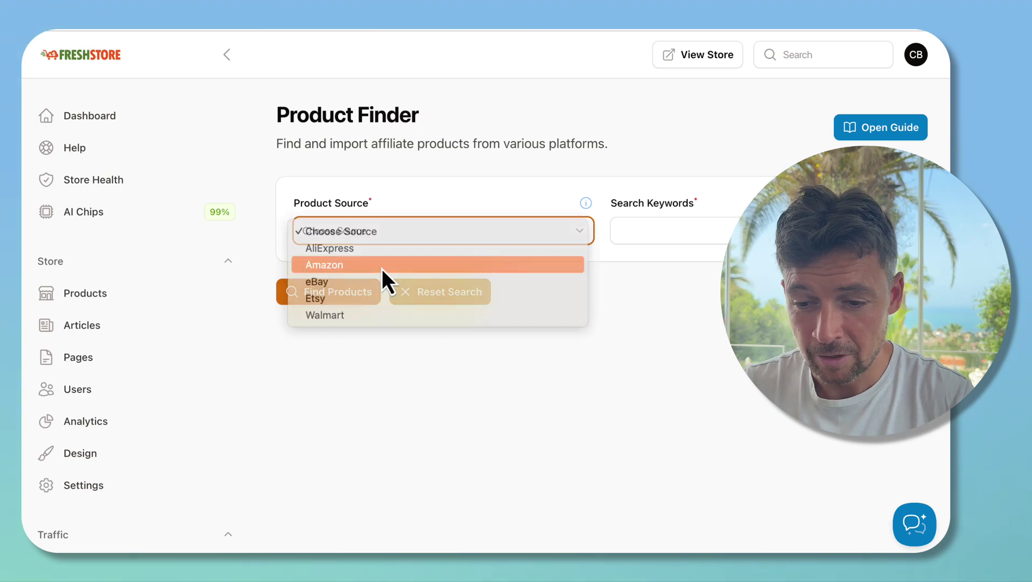
left_click(702, 222)
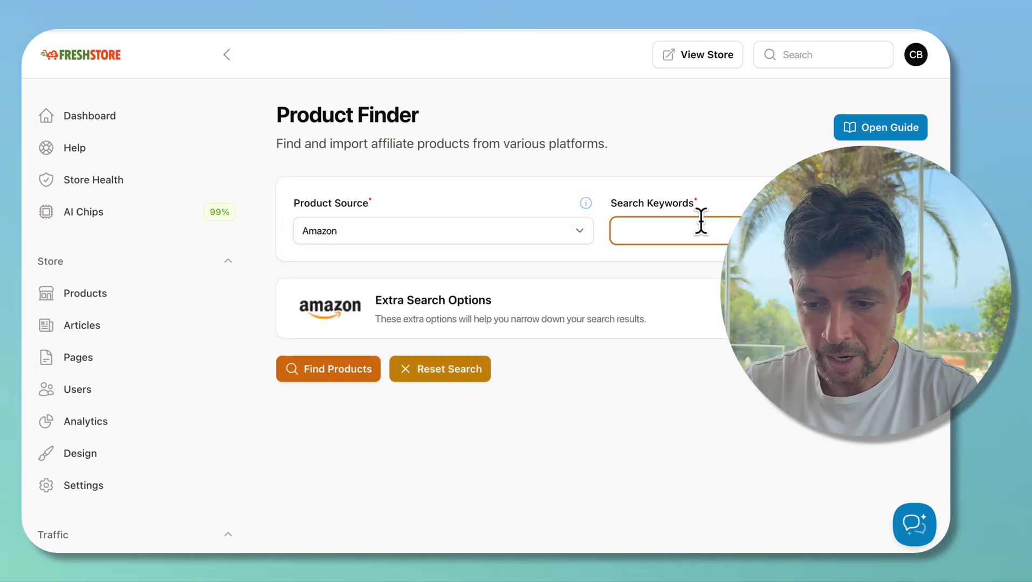
type("cheese")
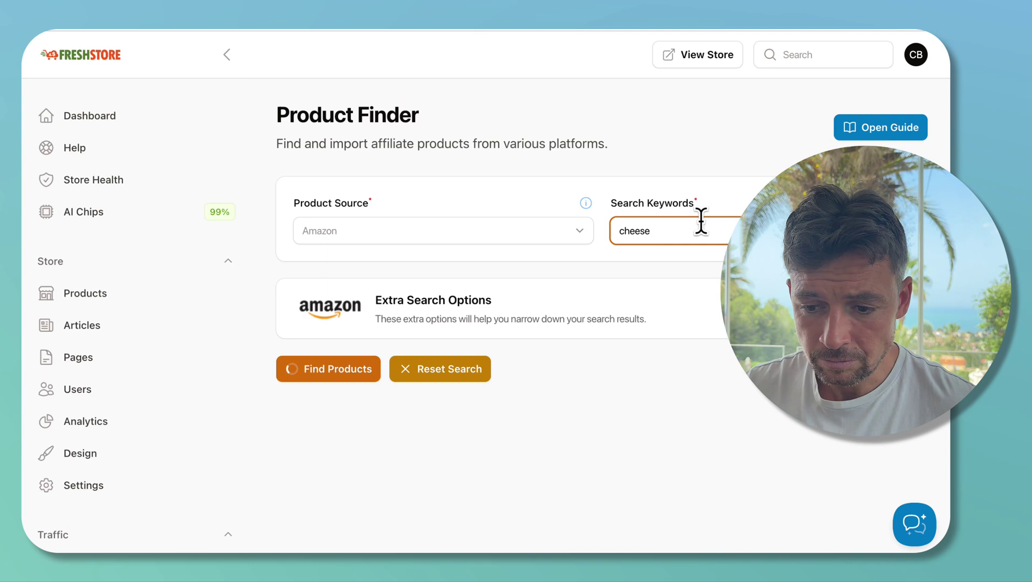
key("Return")
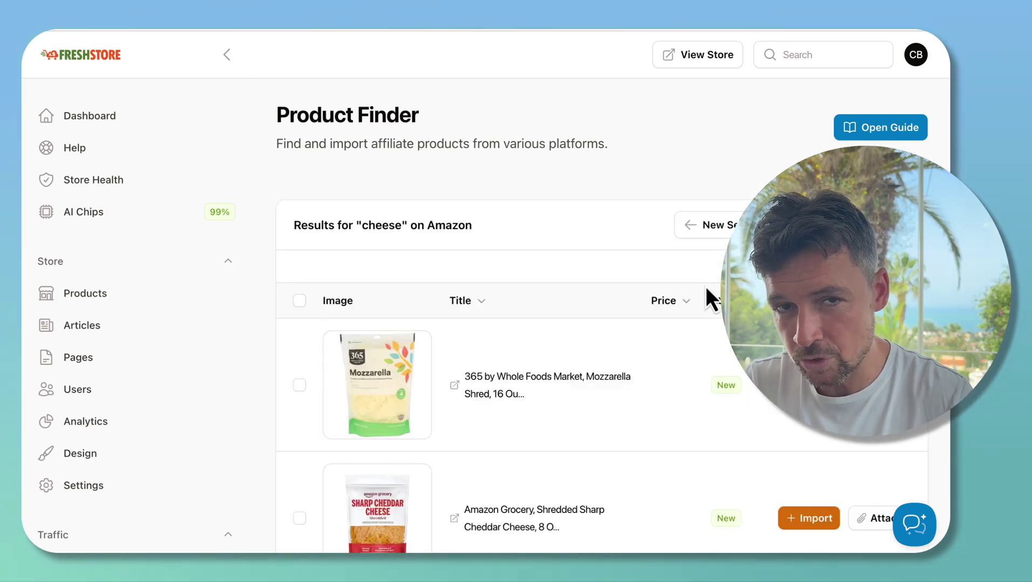
Browse the cheese results, view the first product's Amazon page, and cancel Import All.
scroll(684, 251, "down", 1)
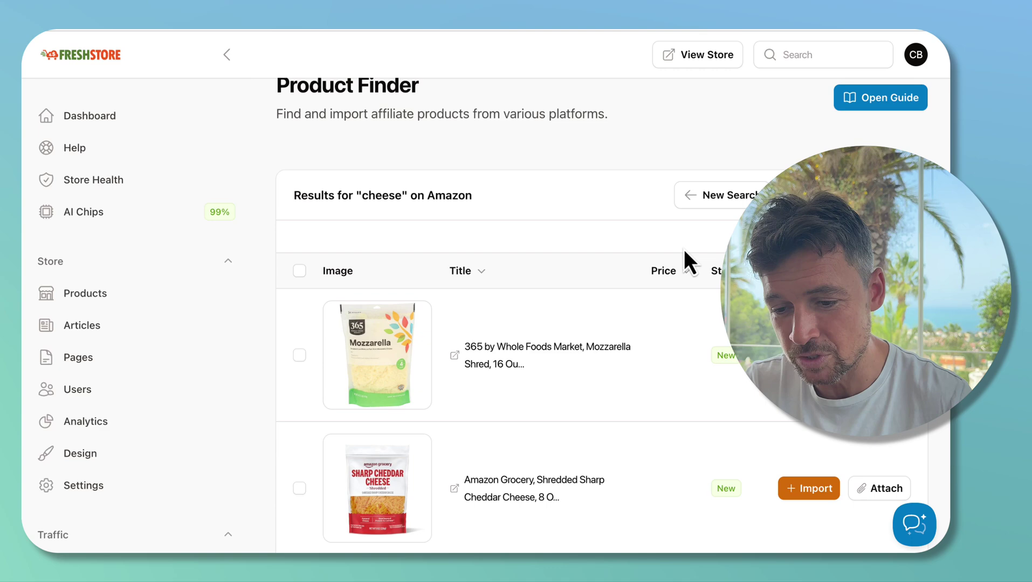
scroll(683, 254, "down", 4)
scroll(737, 201, "down", 2)
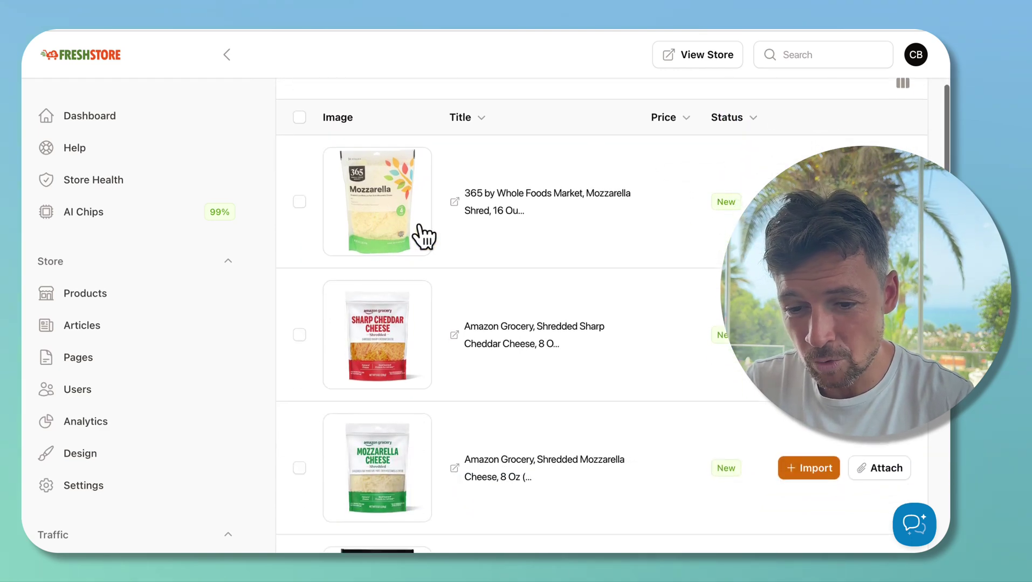
left_click(404, 203)
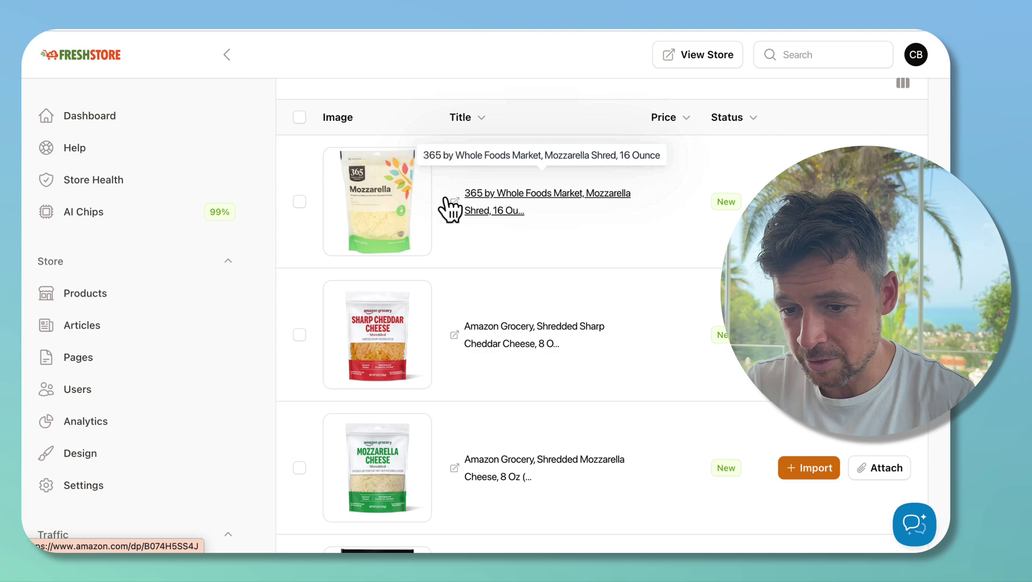
scroll(615, 223, "up", 3)
scroll(547, 315, "up", 2)
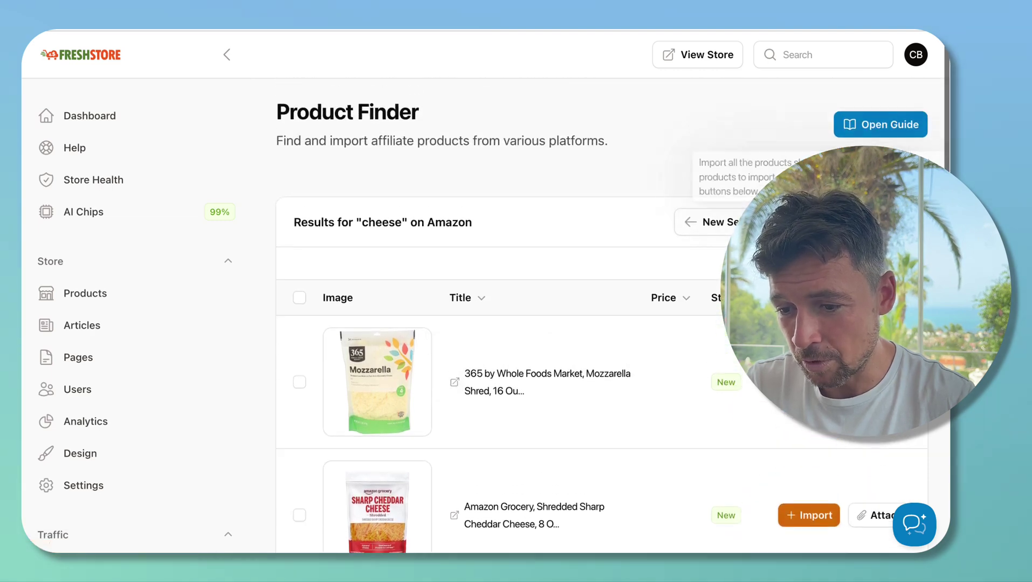
left_click(830, 222)
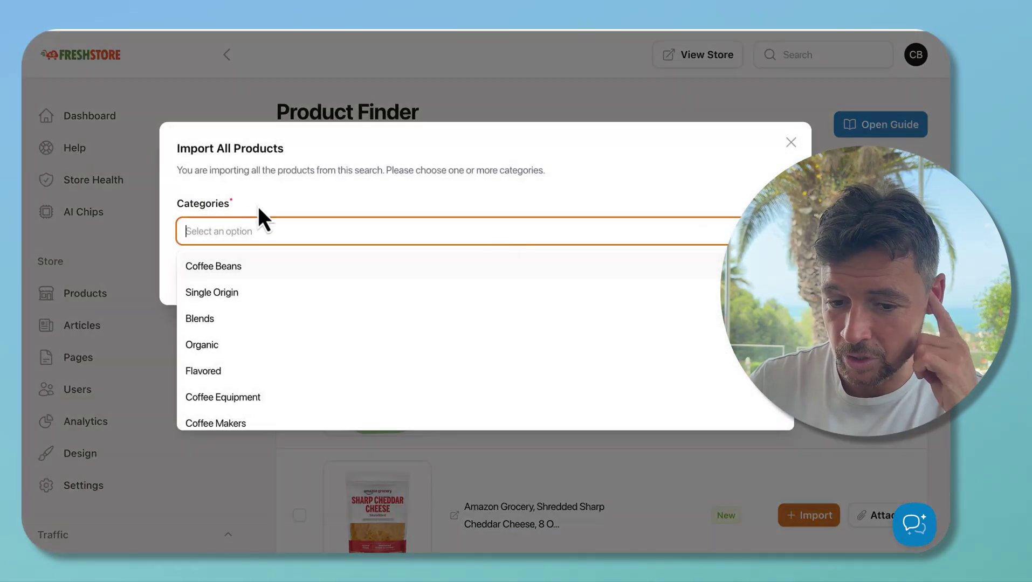
left_click(789, 144)
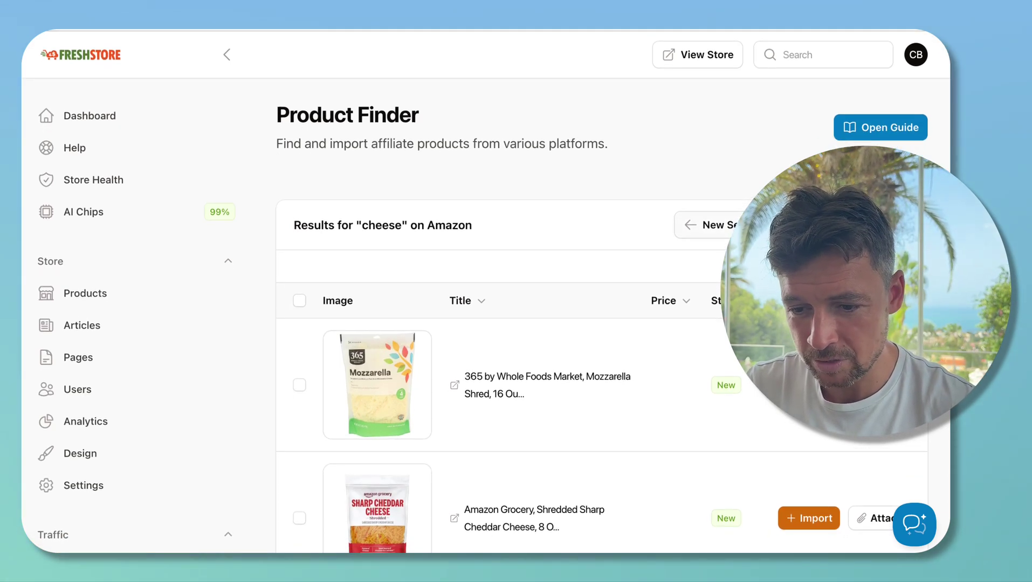
Toggle Extra Search Options, then confirm leaving the Product Finder for Articles.
left_click(512, 314)
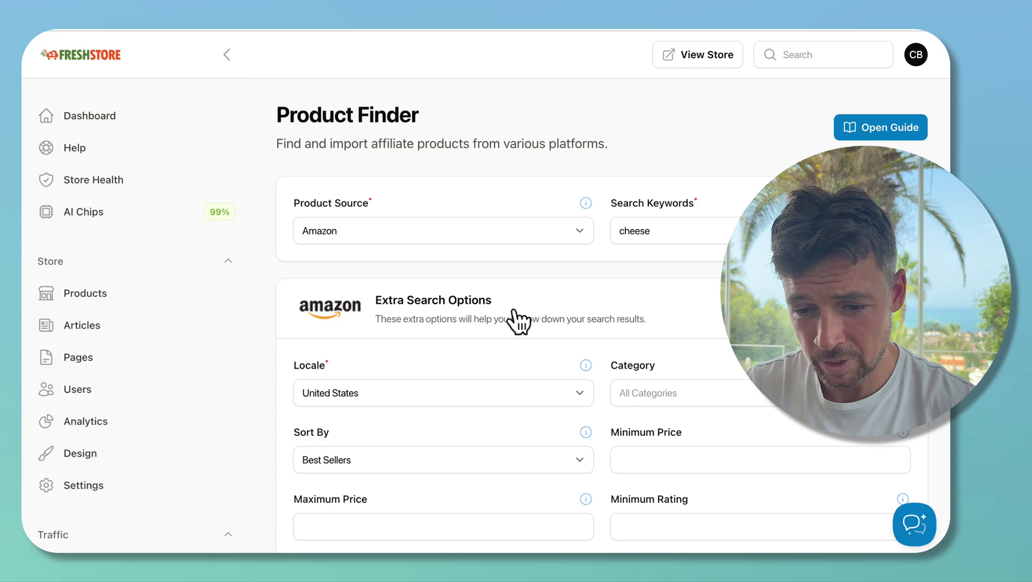
scroll(384, 390, "down", 5)
scroll(460, 261, "up", 3)
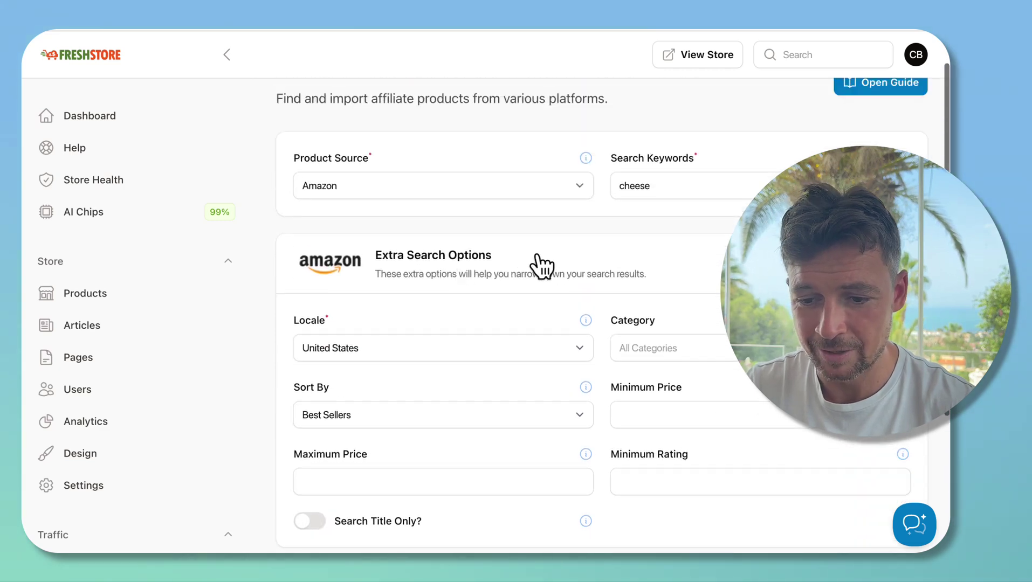
left_click(540, 263)
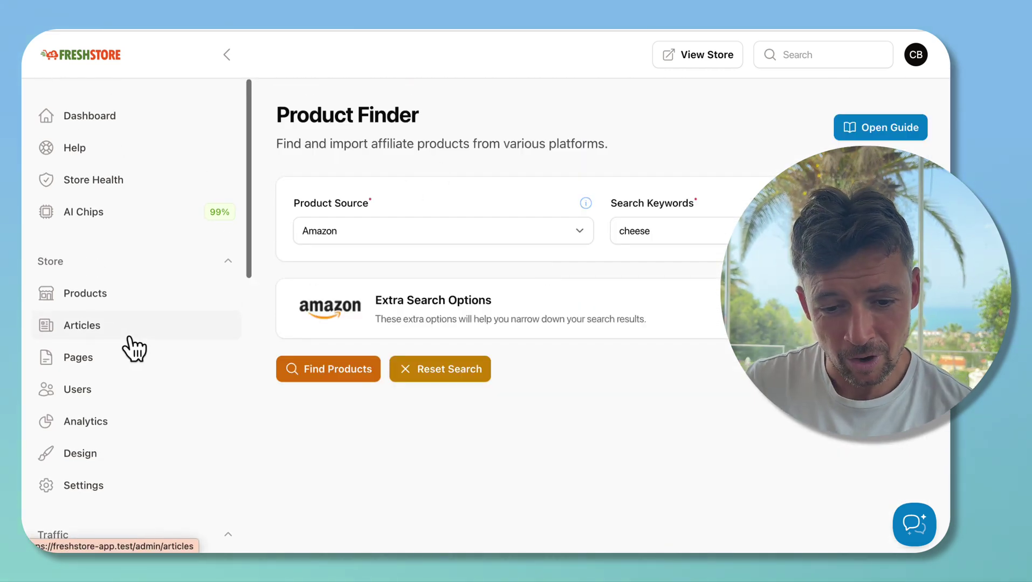
left_click(100, 335)
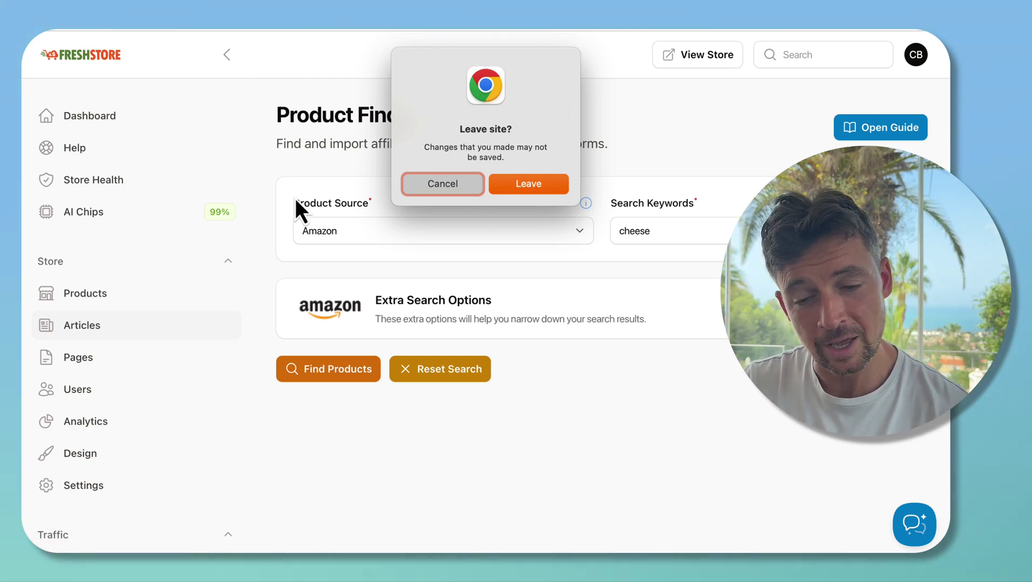
left_click(532, 183)
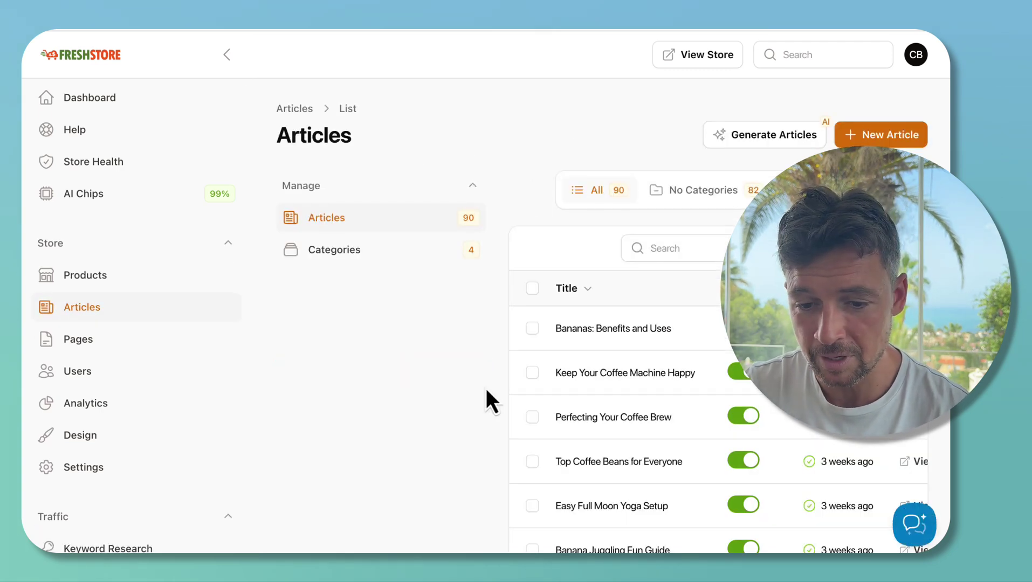
Collapse the admin navigation to icons only.
left_click(226, 54)
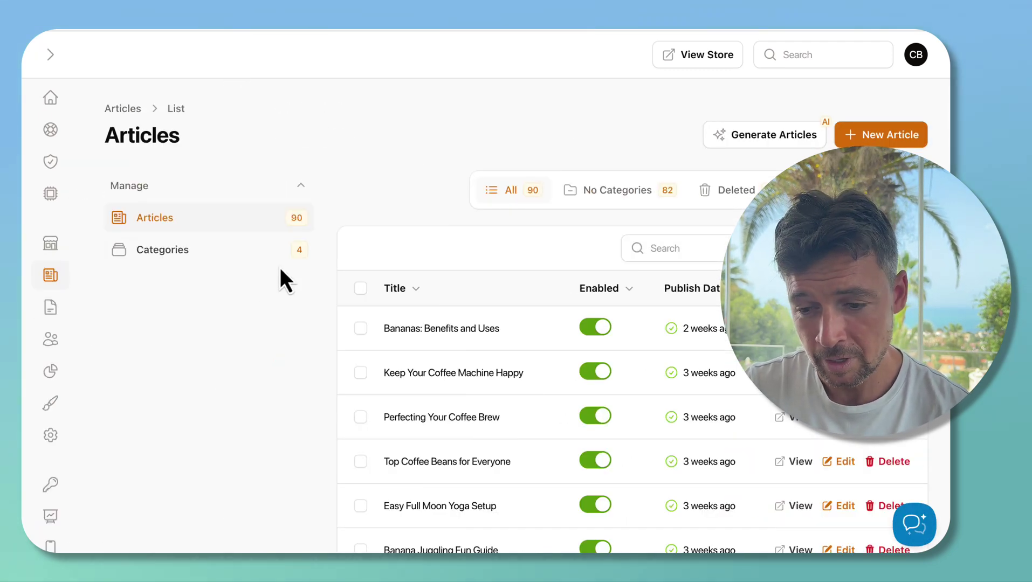
scroll(280, 268, "down", 2)
scroll(280, 268, "up", 2)
scroll(553, 391, "down", 1)
scroll(550, 391, "up", 1)
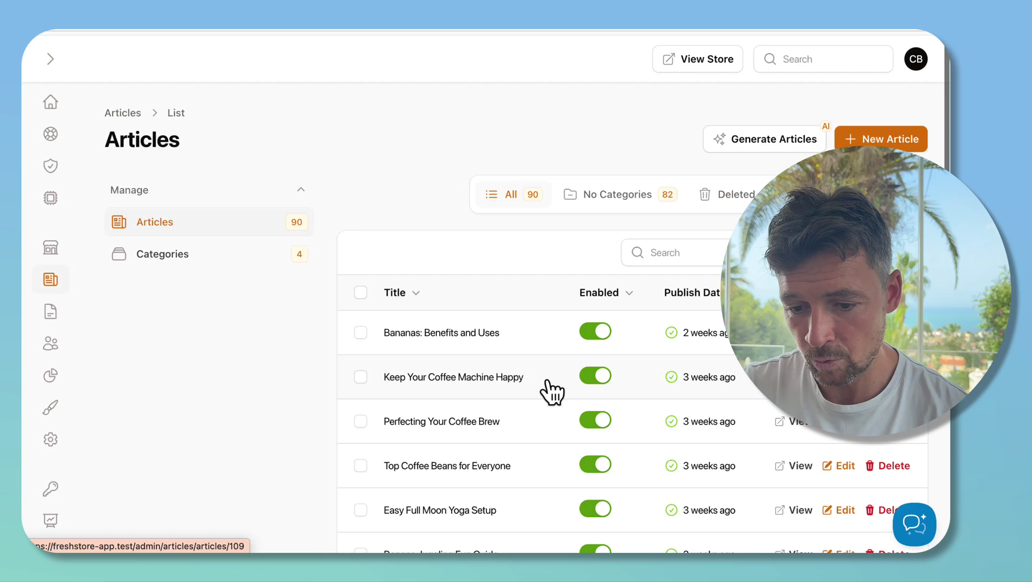
Open 'Bananas: Benefits and Uses', view its Content tab, then go back.
left_click(469, 331)
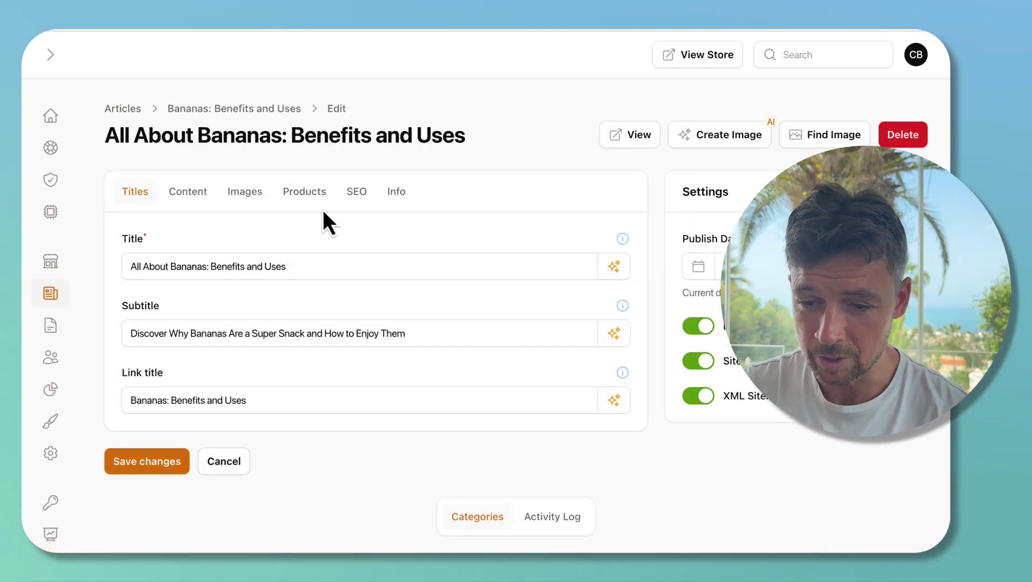
scroll(721, 363, "down", 8)
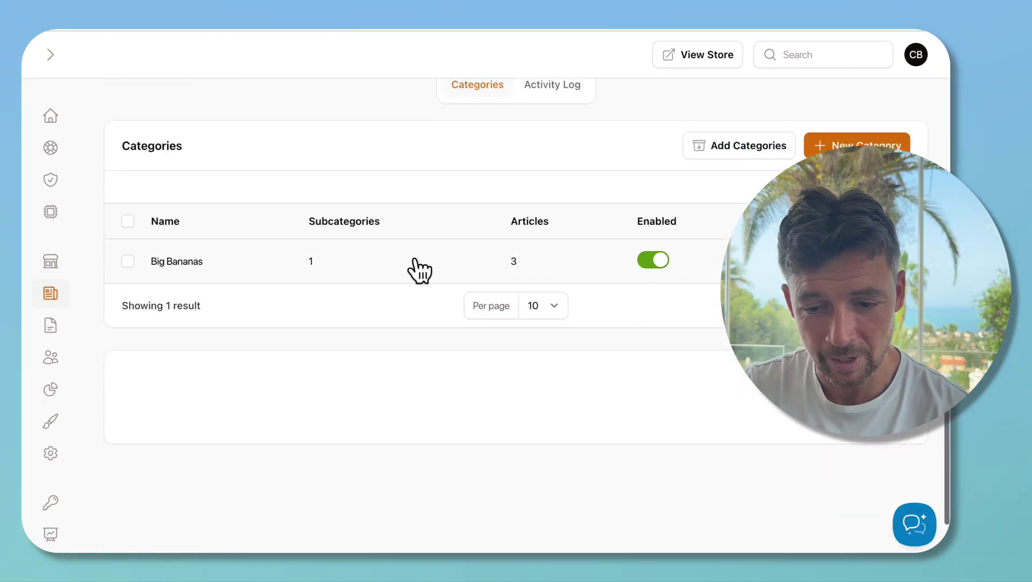
scroll(414, 431, "up", 4)
scroll(464, 270, "up", 4)
left_click(201, 193)
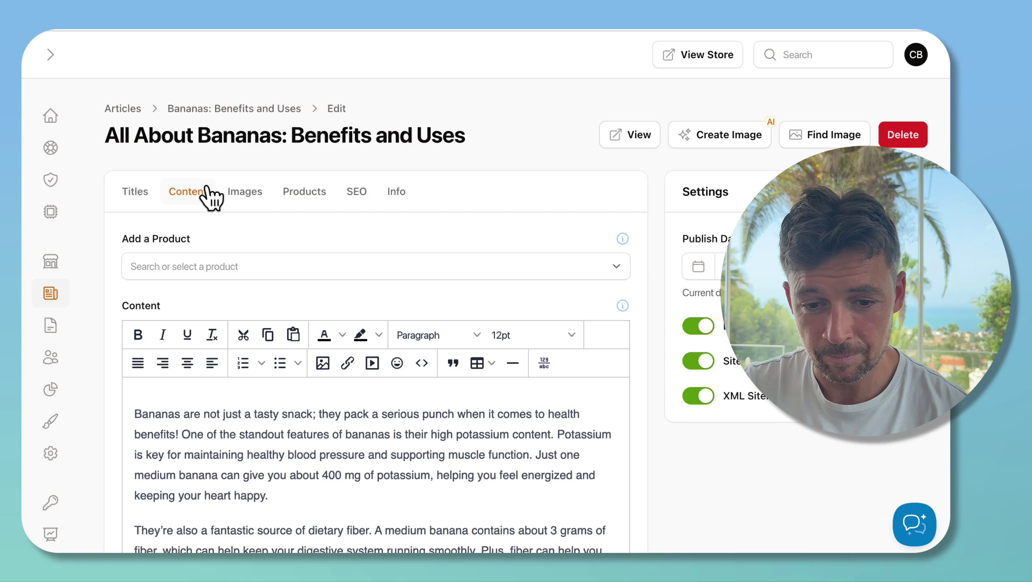
key("alt+Left")
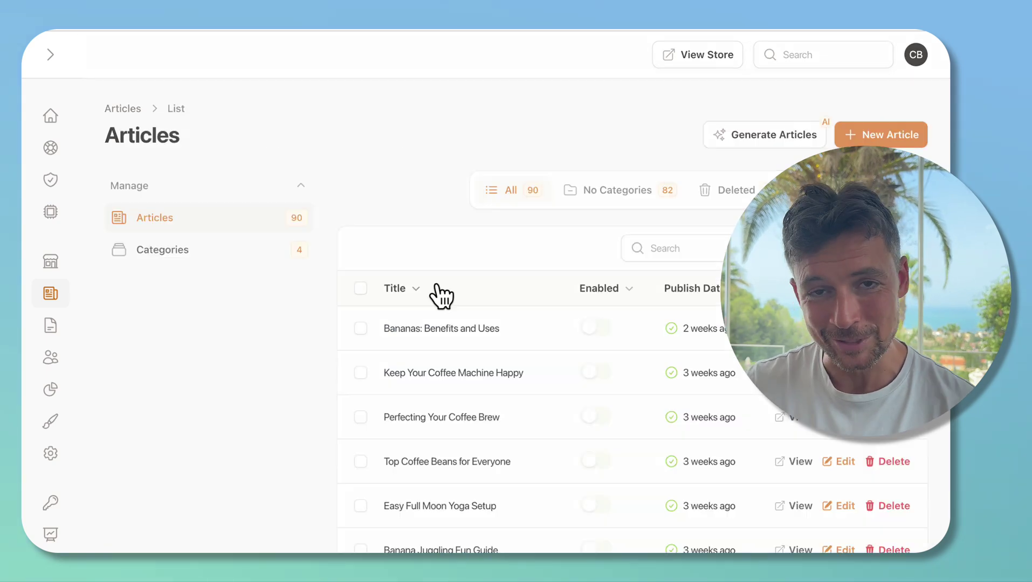
Open the AI article generator and enter the topic 'Essential Coffee Machine Maintenance Tips for Longevity'.
left_click(766, 139)
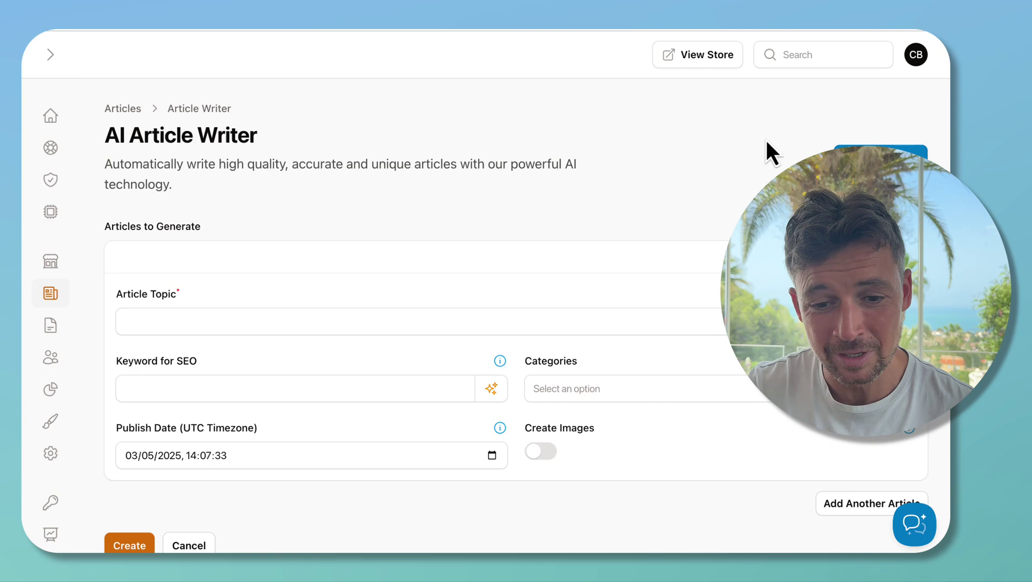
scroll(429, 219, "down", 1)
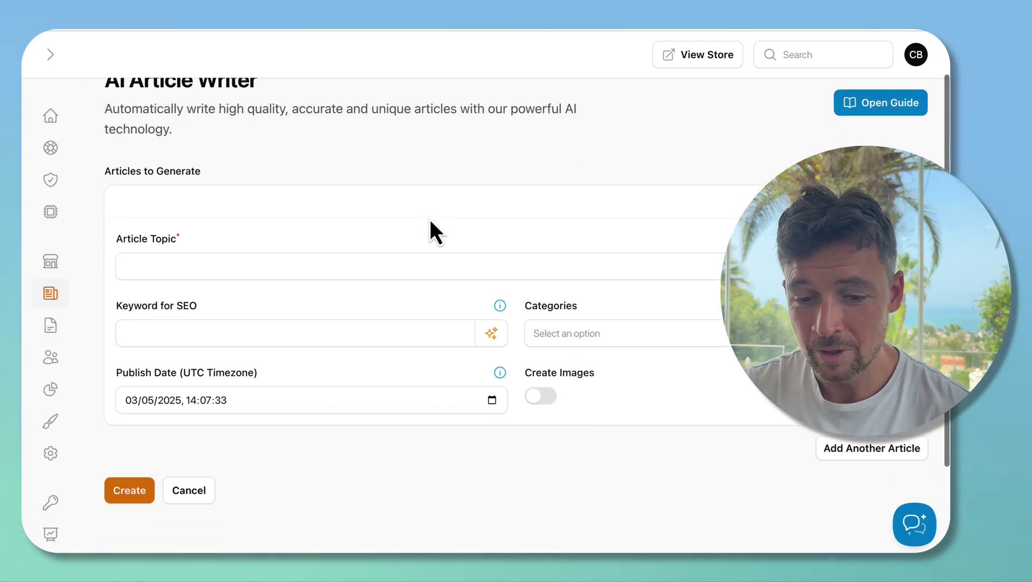
scroll(477, 328, "down", 1)
scroll(353, 211, "down", 1)
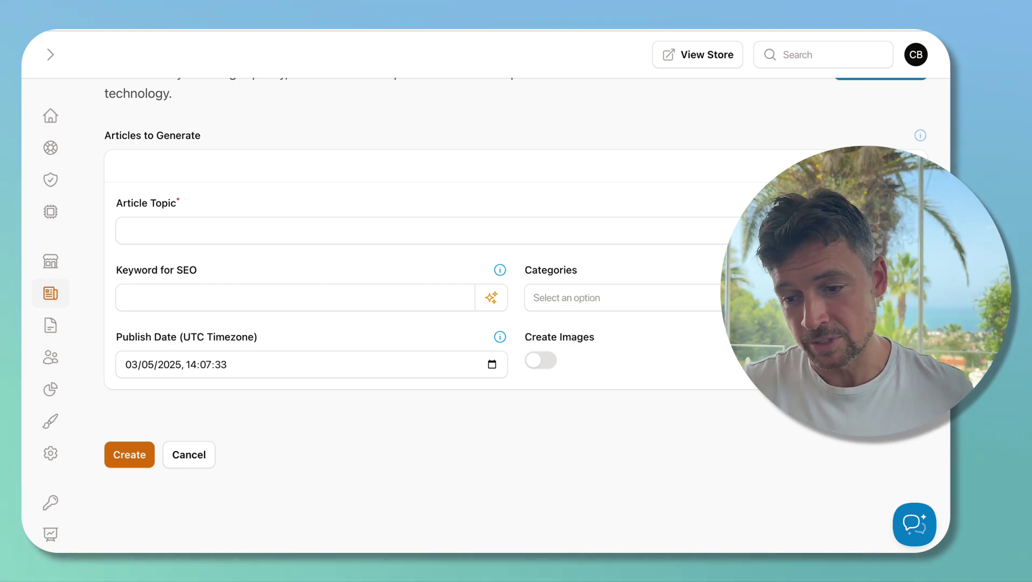
left_click(377, 230)
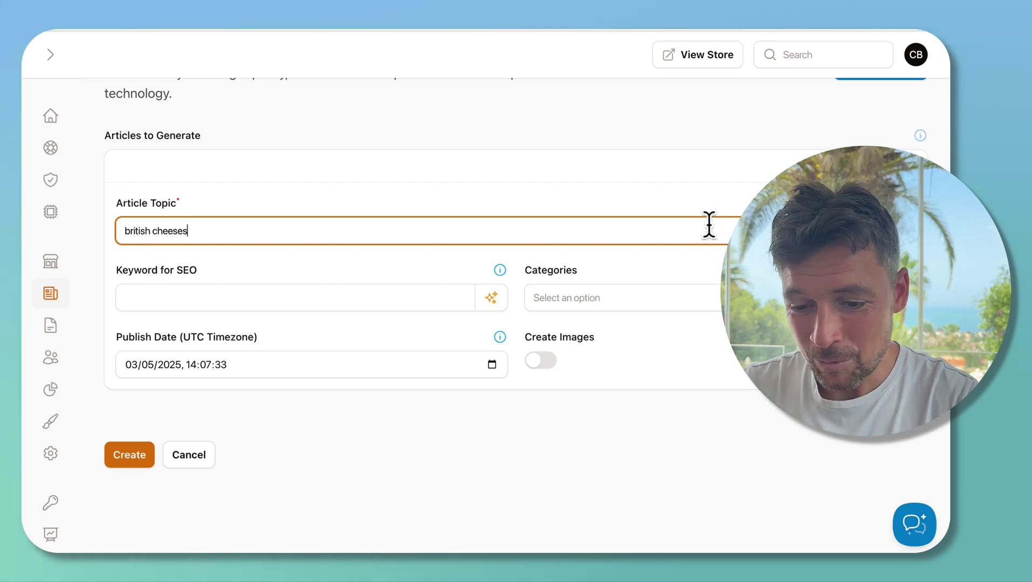
Have AI generate the SEO keyword 'coffee machine maintenance tips'.
left_click(492, 296)
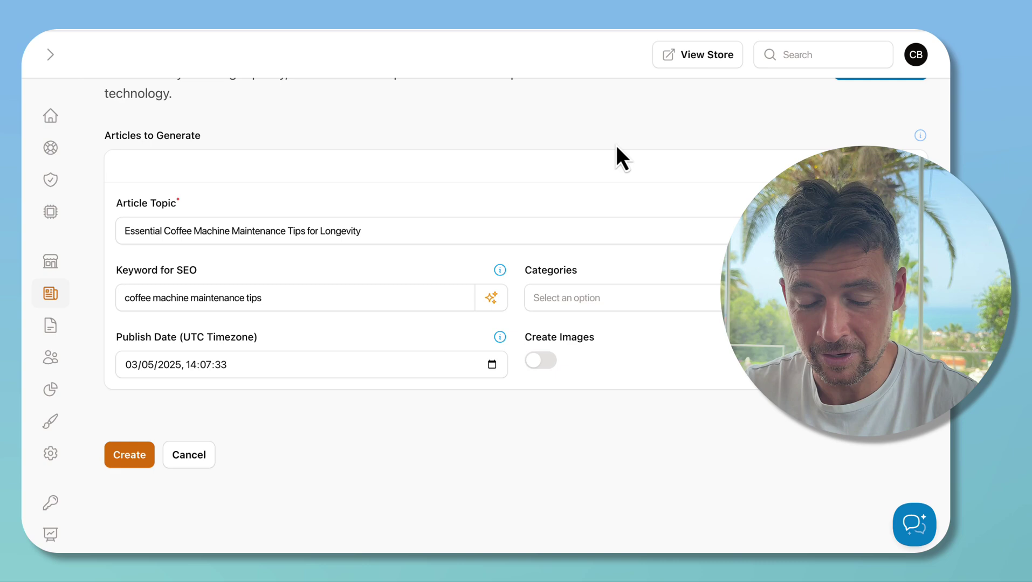
left_click_drag(149, 231, 230, 230)
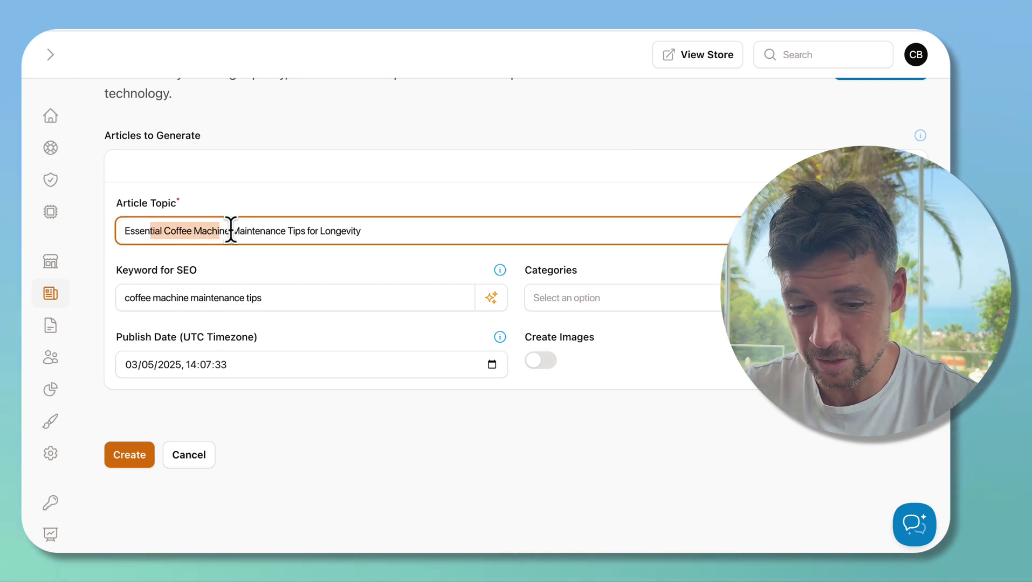
left_click(239, 231)
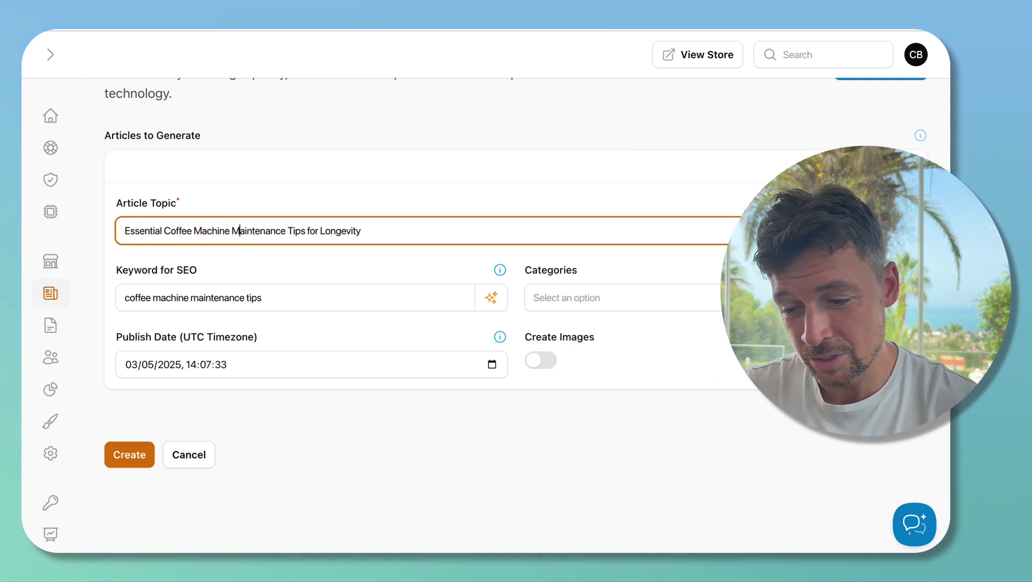
scroll(239, 231, "down", 1)
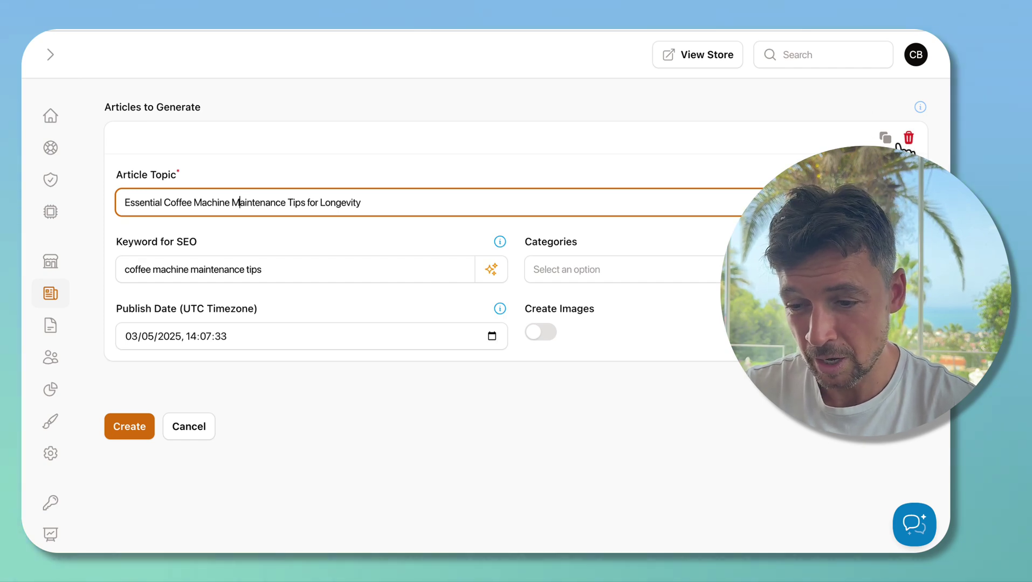
Add the banana category to the article and switch on Create Images.
left_click(624, 271)
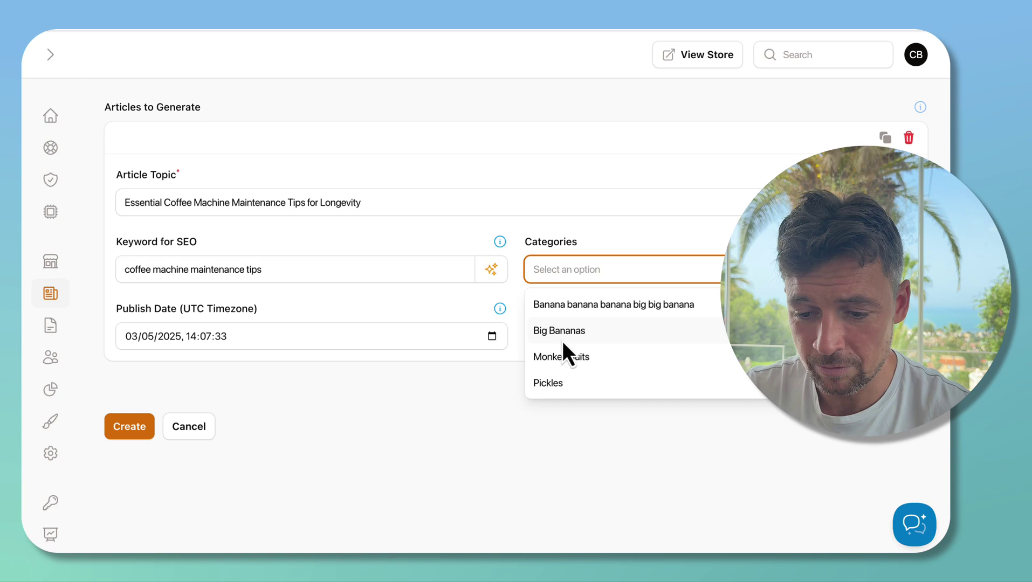
scroll(569, 366, "down", 1)
left_click(592, 264)
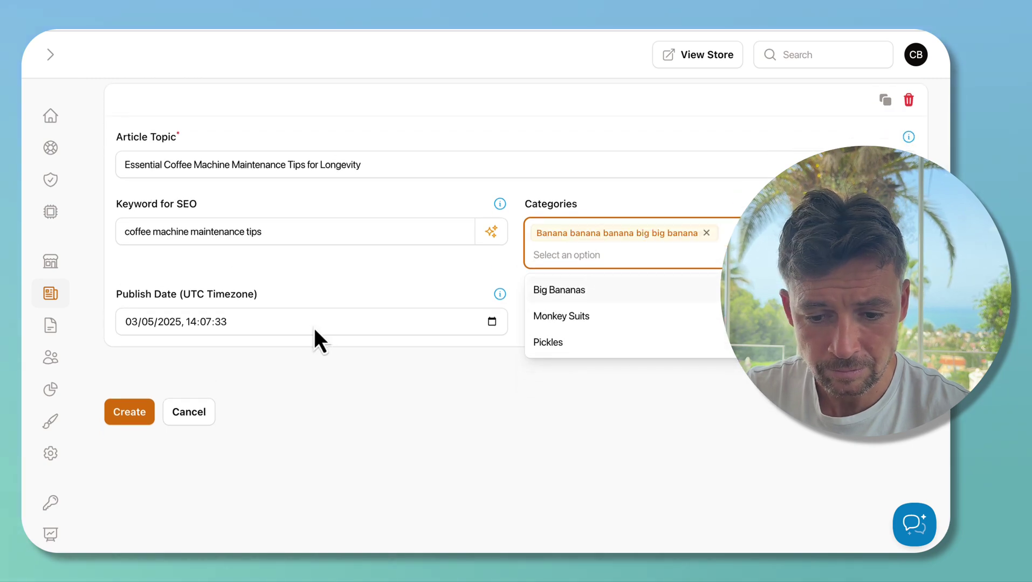
left_click(388, 284)
left_click(547, 319)
Duplicate the article card as 'Choosing the Right Coffee for Your Taste', keyed 'best coffee for your taste'.
scroll(798, 142, "up", 1)
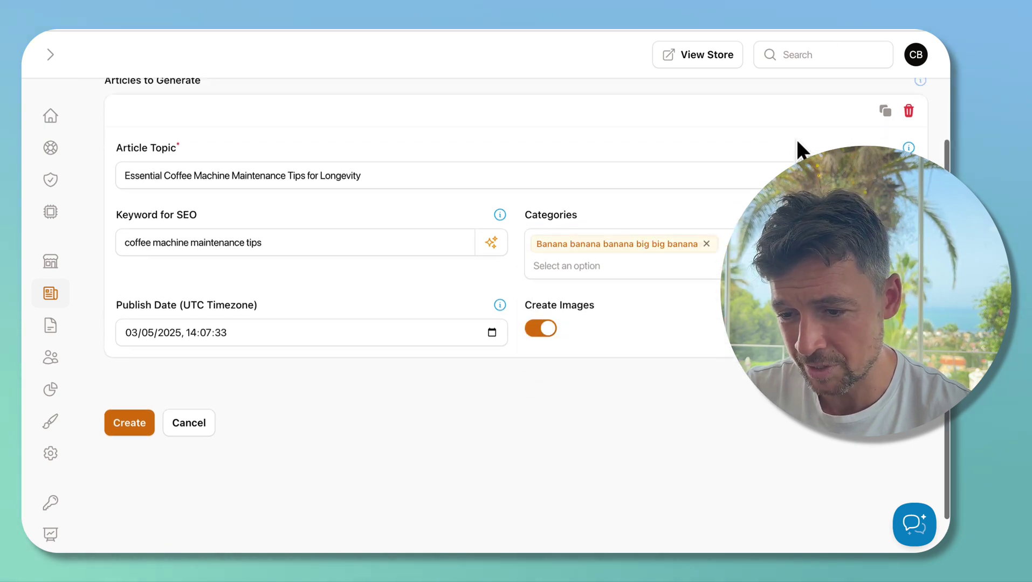
scroll(797, 143, "up", 5)
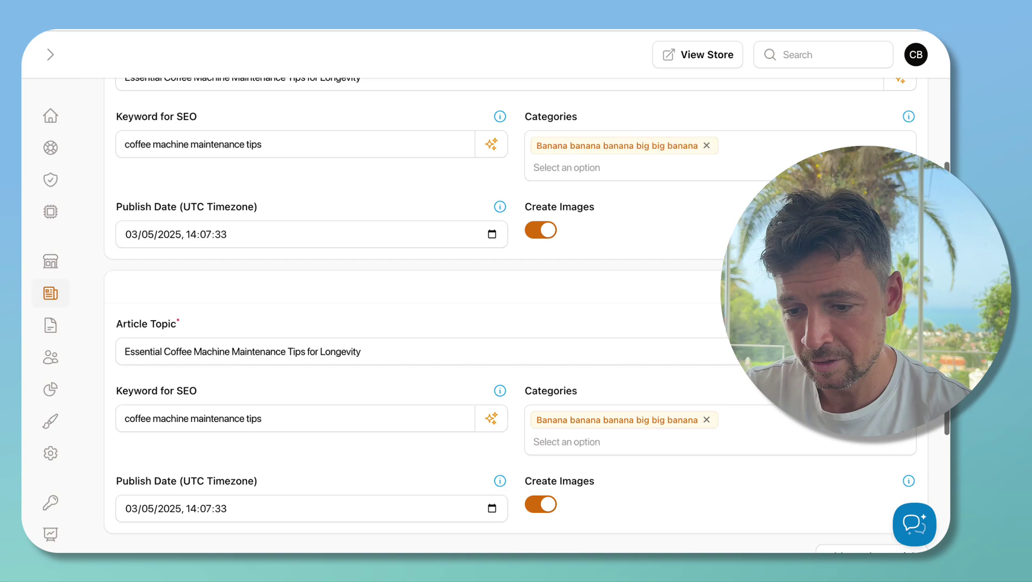
scroll(593, 260, "down", 1)
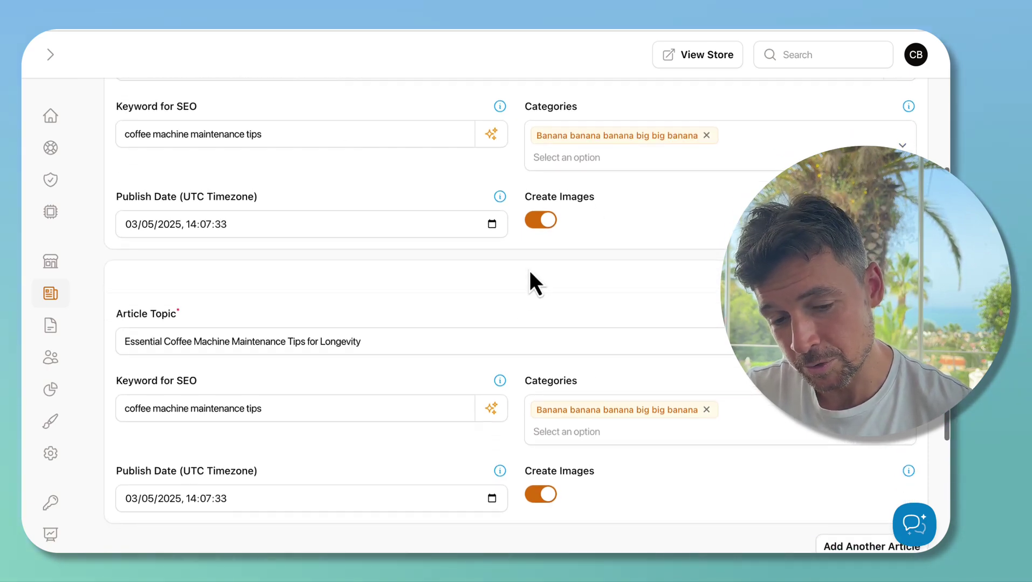
scroll(530, 281, "down", 2)
double_click(381, 294)
key("ctrl+a")
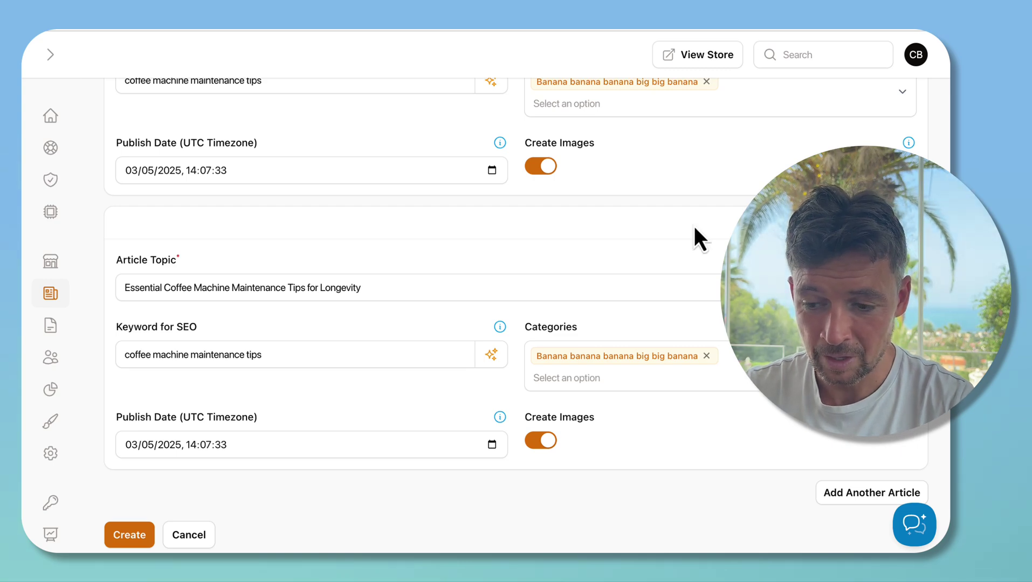
scroll(694, 227, "down", 2)
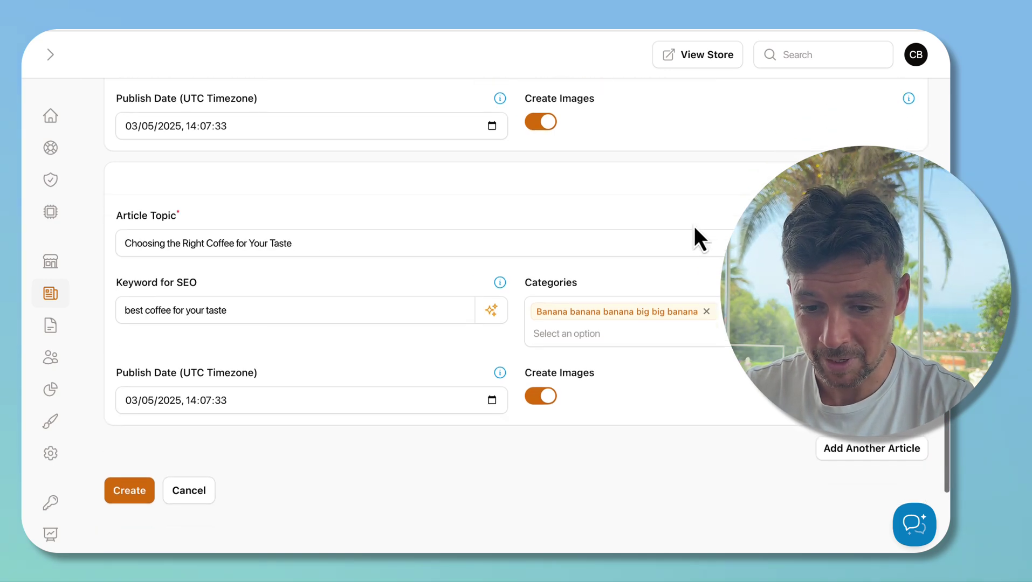
scroll(694, 227, "down", 2)
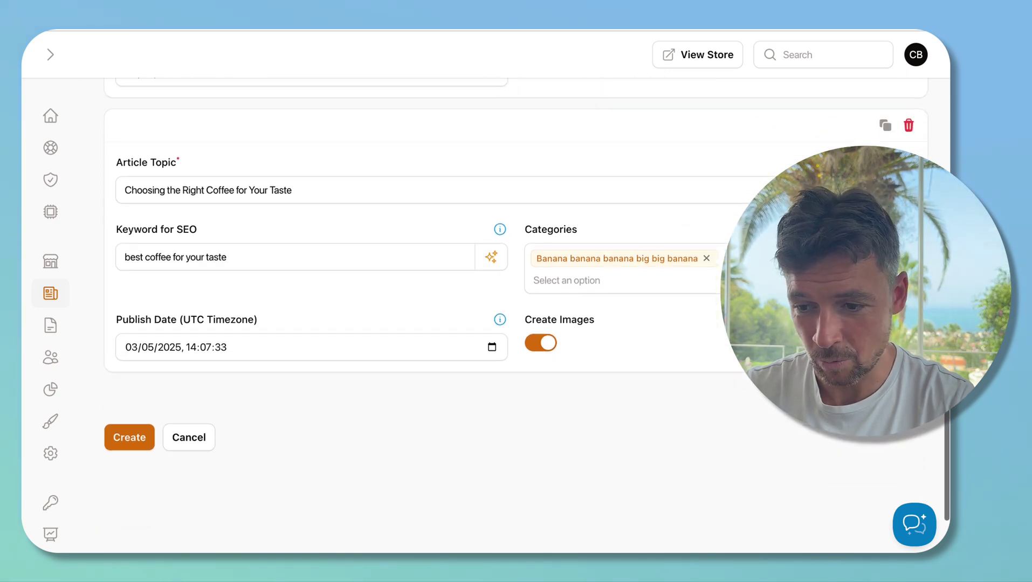
left_click(881, 124)
scroll(526, 315, "down", 3)
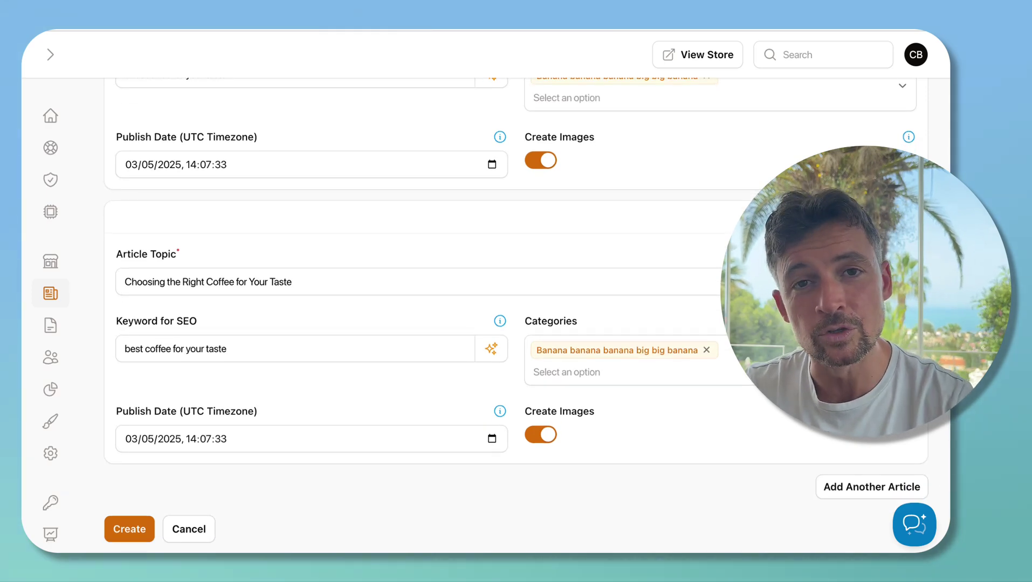
scroll(526, 315, "up", 10)
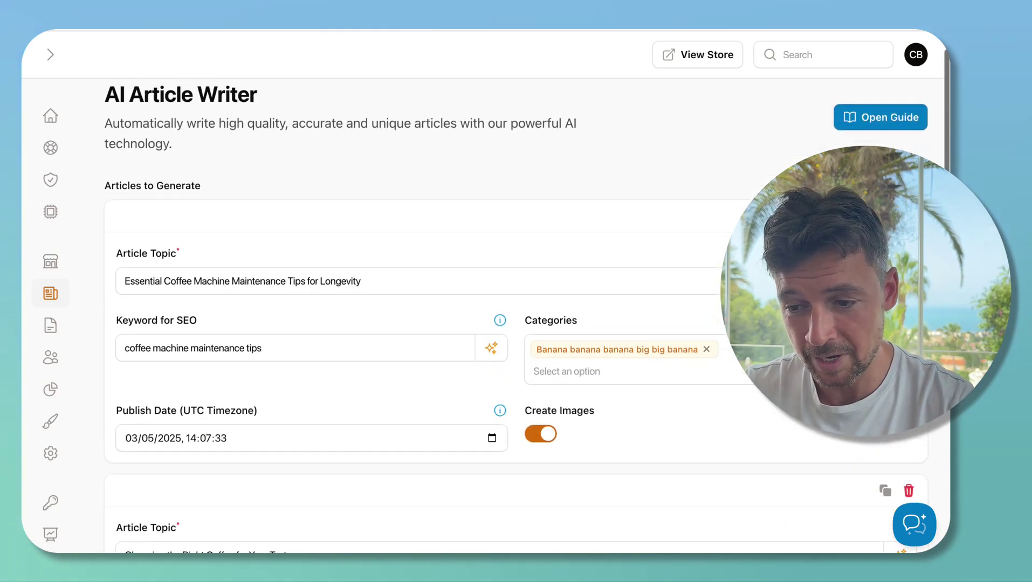
scroll(527, 316, "down", 8)
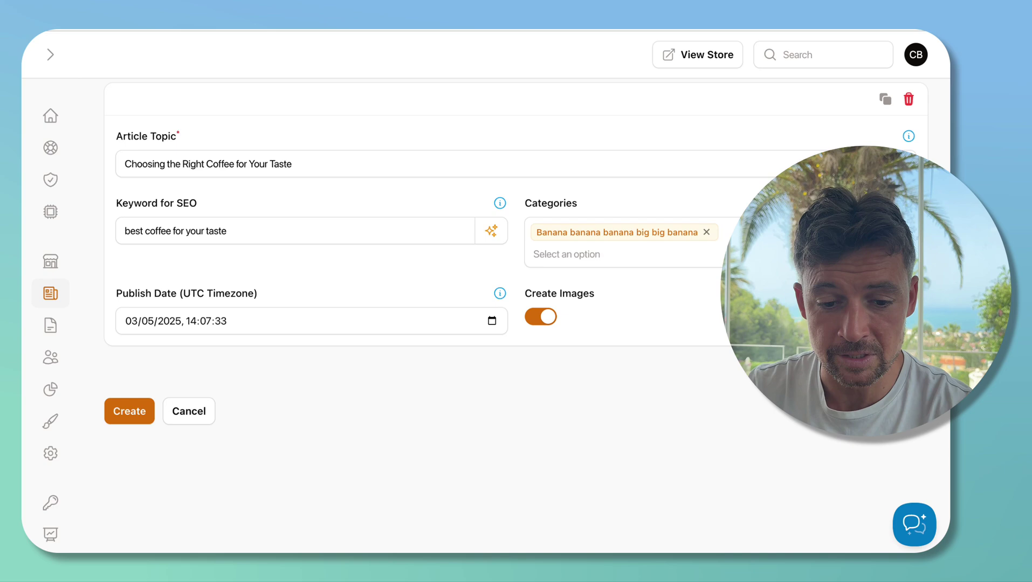
Go to the Design section, confirming Leave to abandon the unsaved article.
left_click(51, 53)
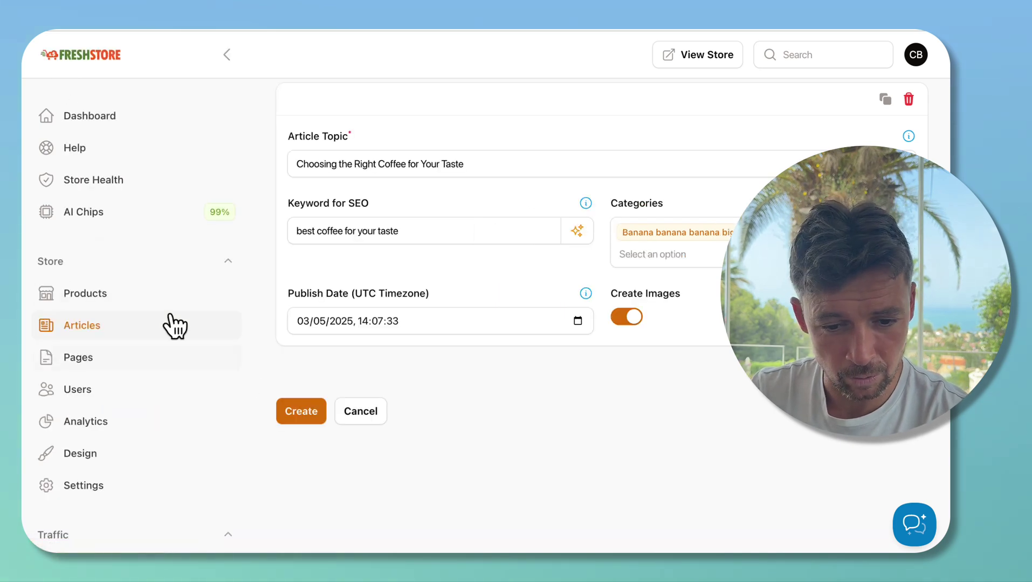
scroll(126, 377, "down", 5)
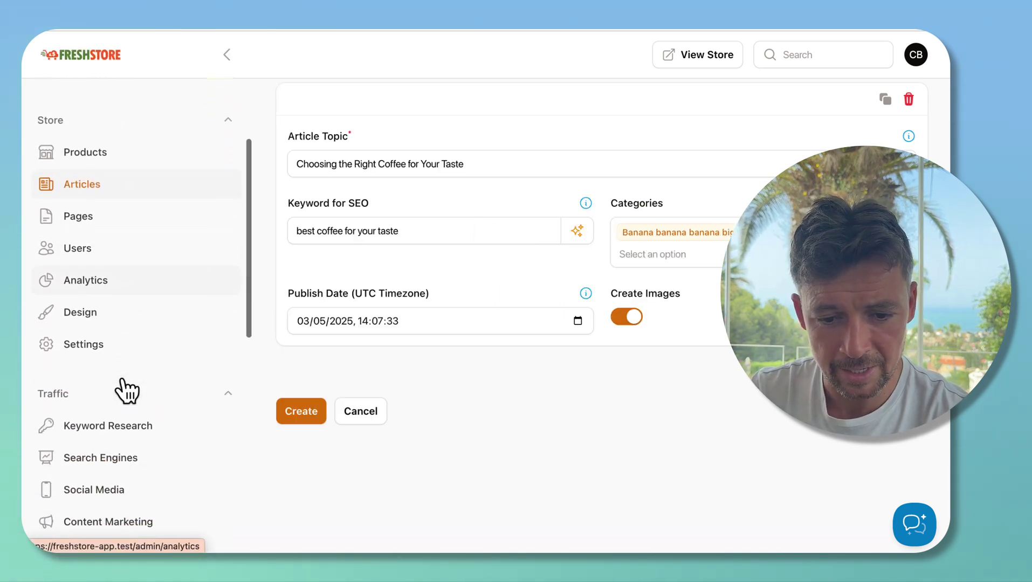
left_click(115, 316)
left_click(519, 193)
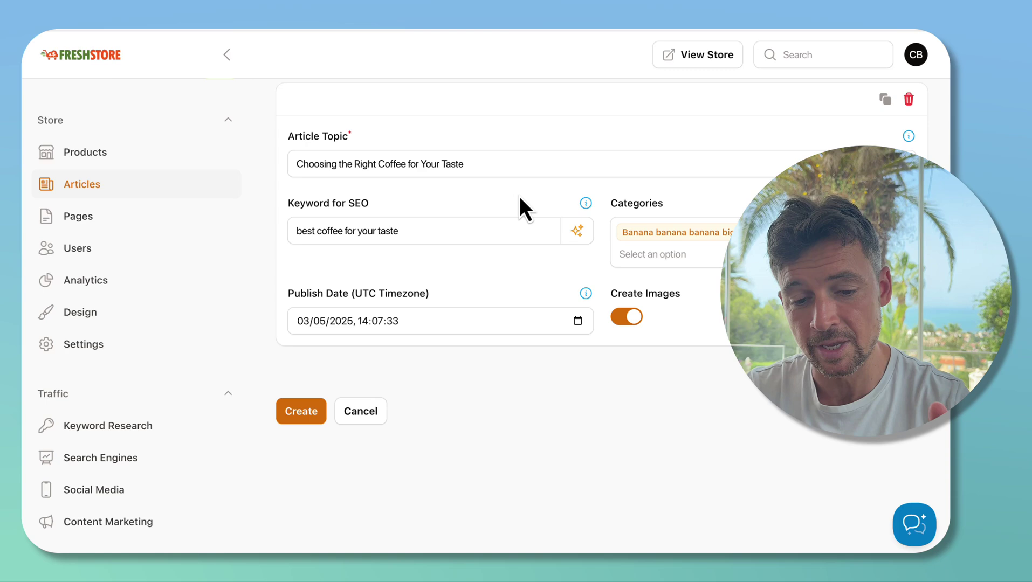
Open the Change Colour Scheme page (Indigo Go, Blue Dream, Lush Green, Blood Orange) with the sidebar collapsed.
left_click(143, 318)
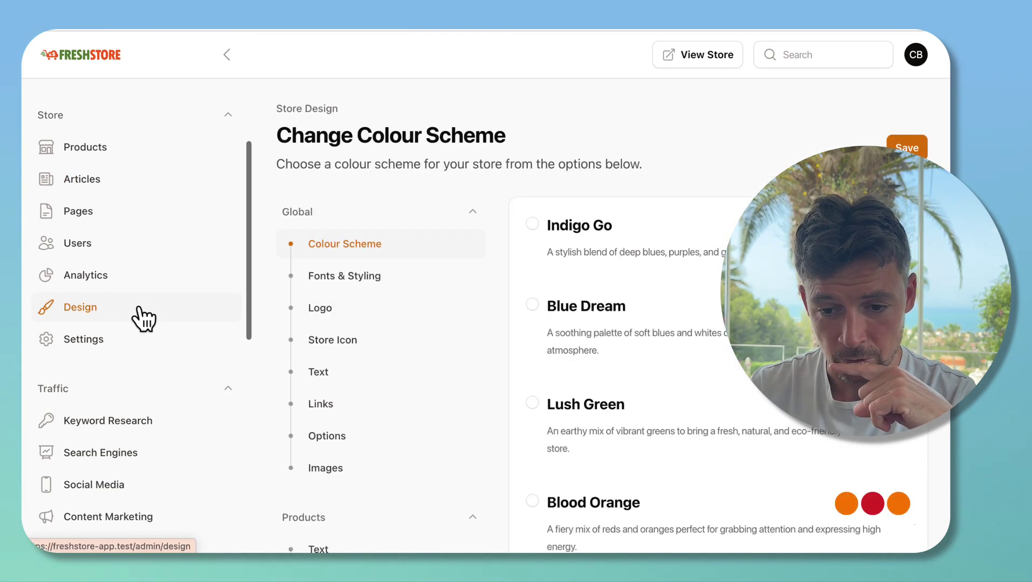
scroll(624, 166, "down", 3)
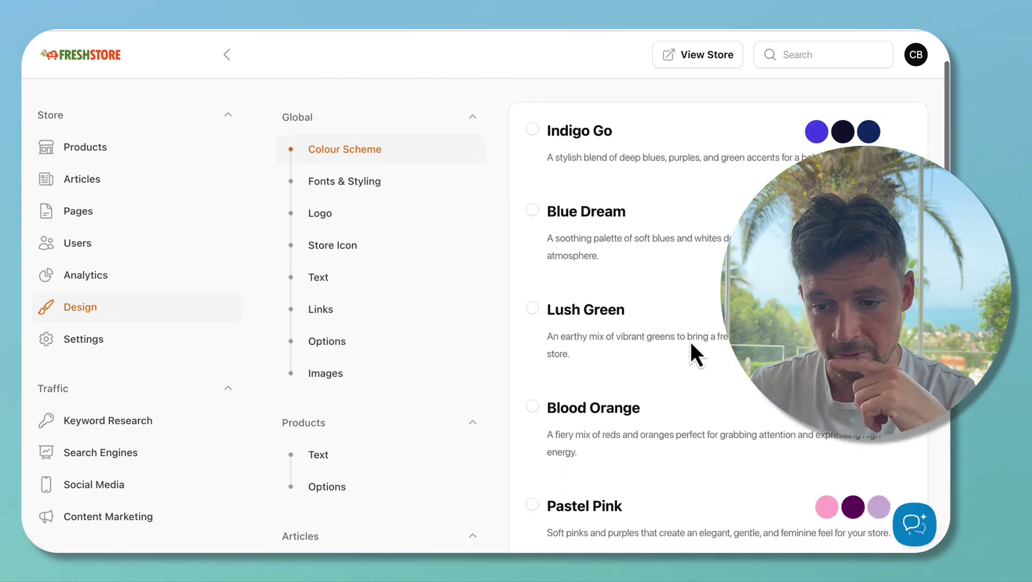
scroll(624, 178, "up", 2)
scroll(625, 177, "down", 5)
scroll(625, 177, "up", 5)
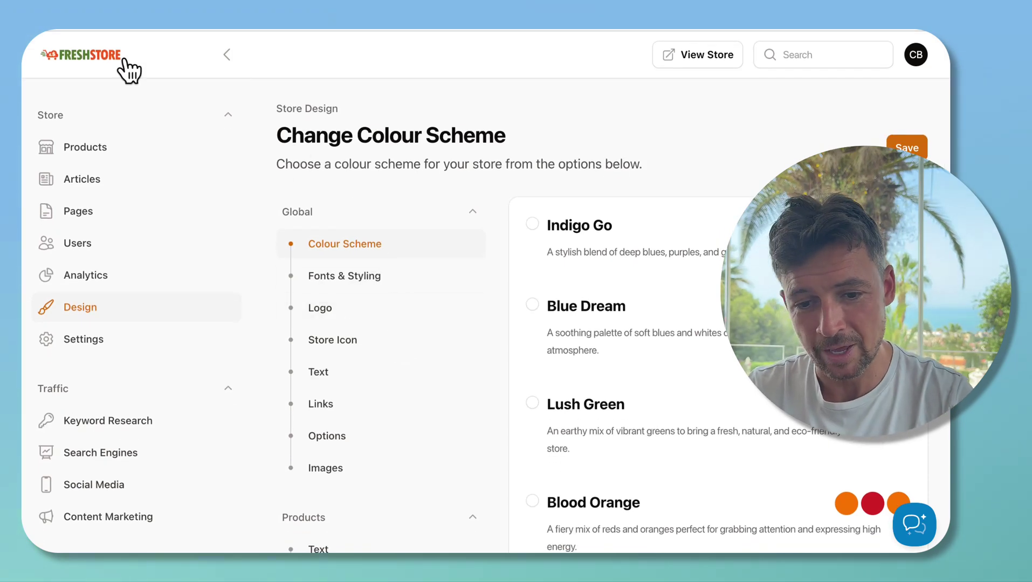
left_click(225, 57)
scroll(173, 318, "down", 2)
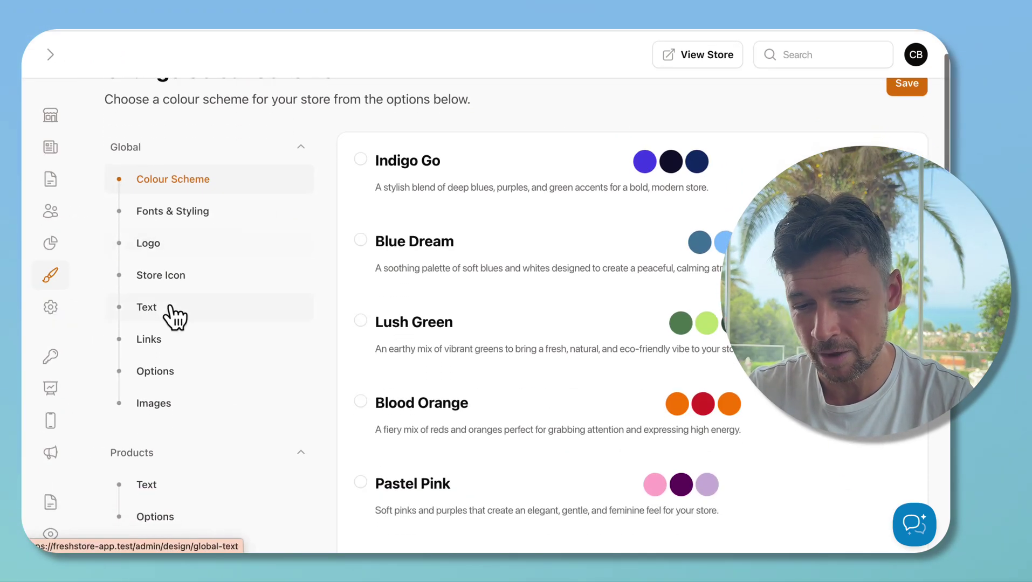
In Fonts & Styling, set the title font to Red Hat Display.
left_click(220, 216)
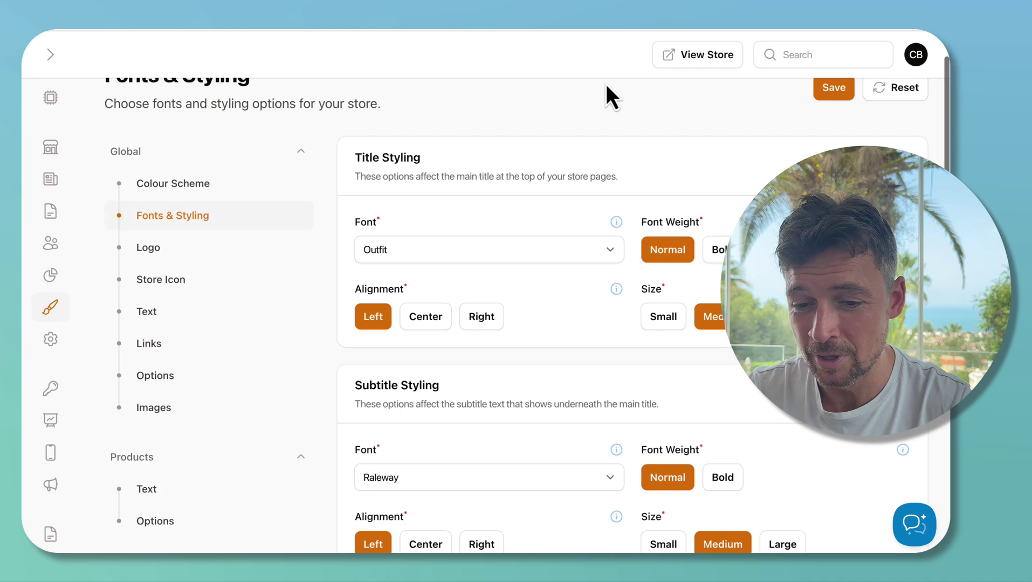
scroll(601, 162, "down", 1)
left_click(594, 218)
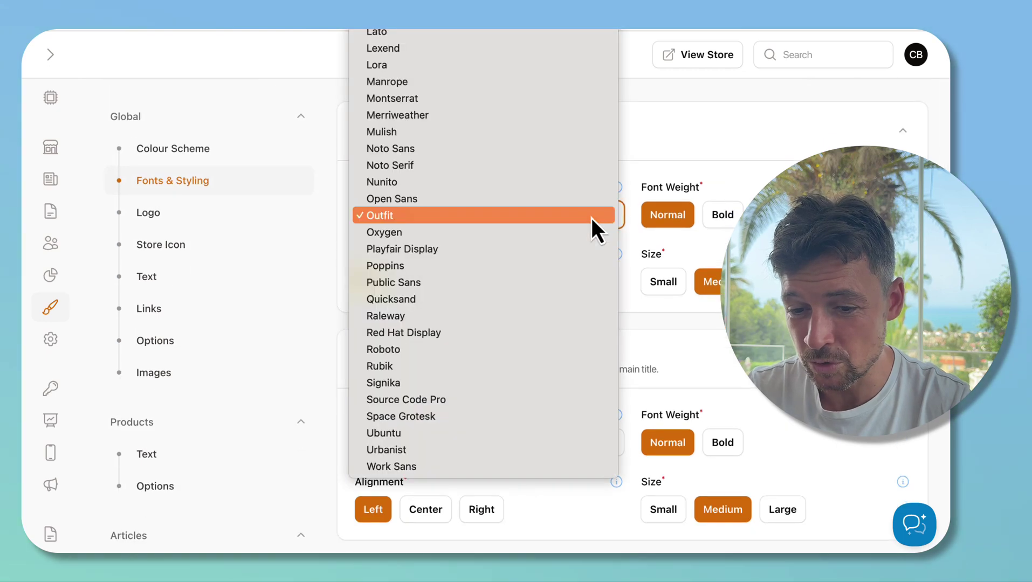
left_click(707, 122)
scroll(591, 259, "down", 1)
left_click(589, 186)
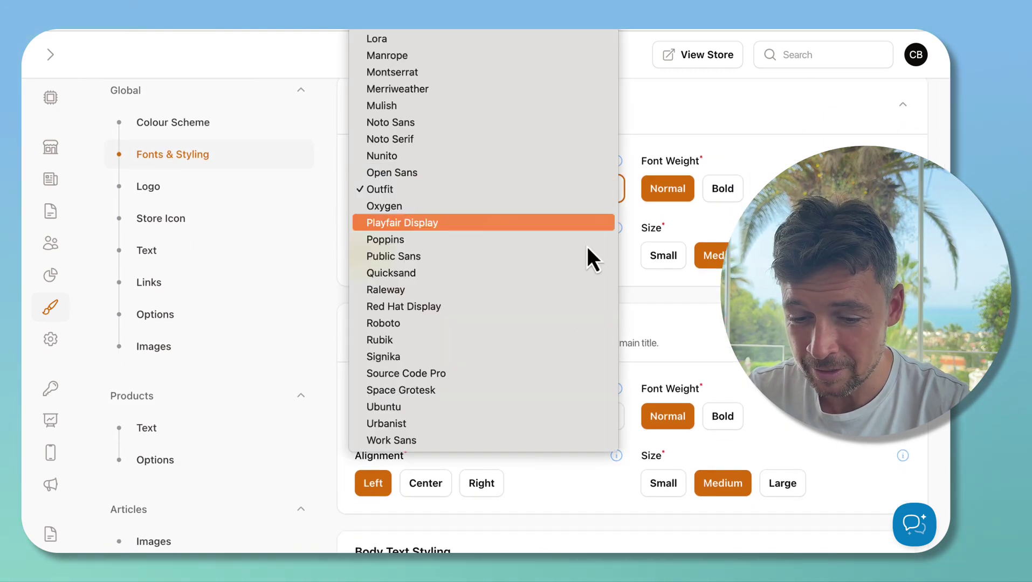
left_click(564, 306)
scroll(674, 302, "down", 10)
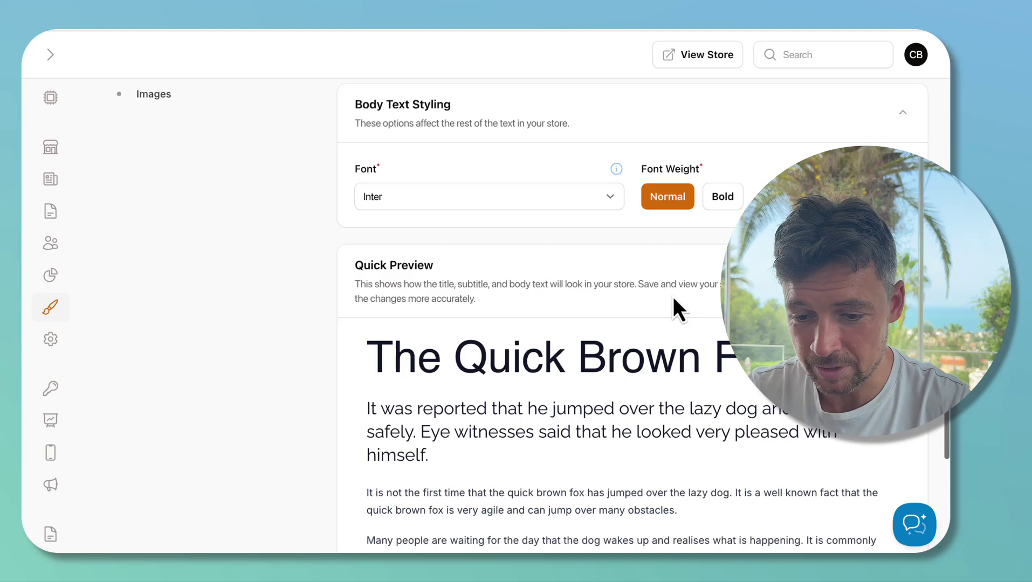
scroll(673, 296, "down", 3)
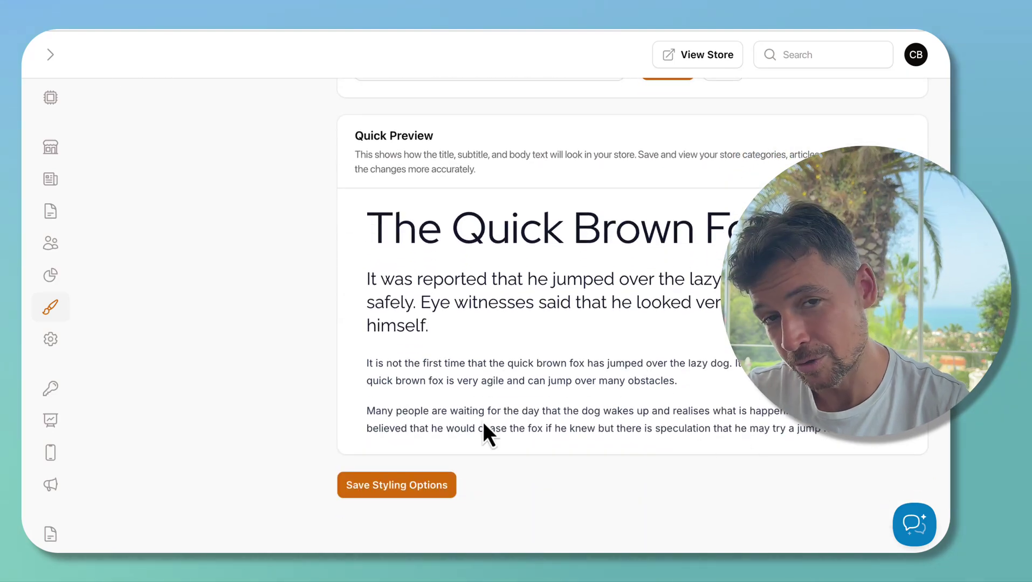
scroll(585, 277, "up", 15)
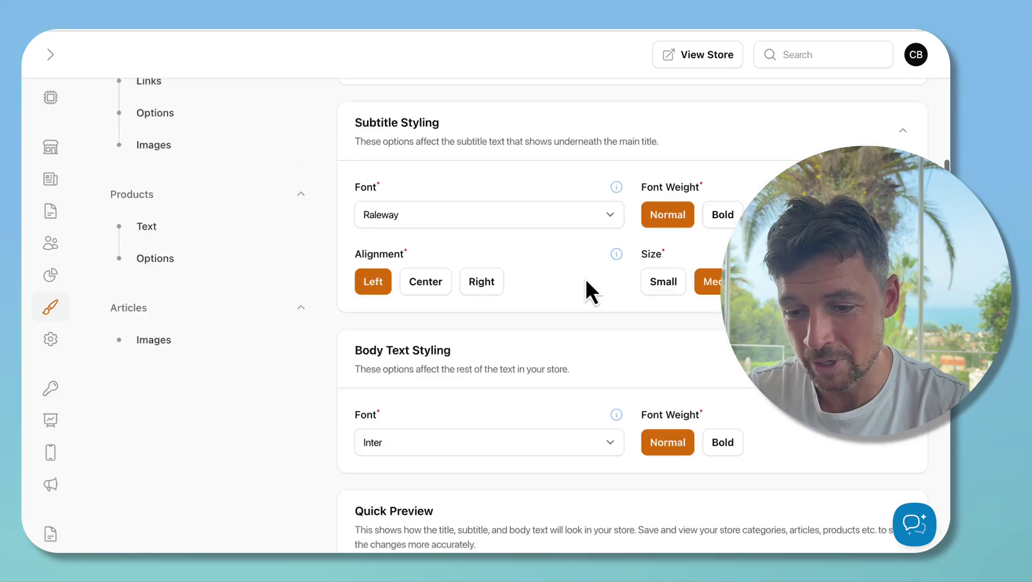
Collapse the title and subtitle sections and make the body text bold Open Sans.
left_click(667, 248)
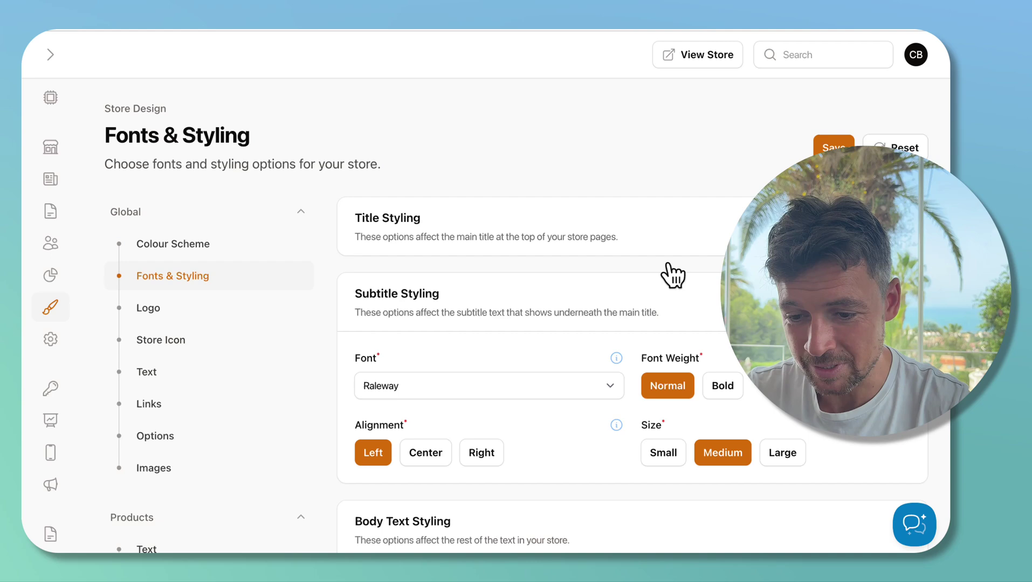
left_click(670, 315)
scroll(670, 315, "down", 5)
scroll(670, 320, "down", 1)
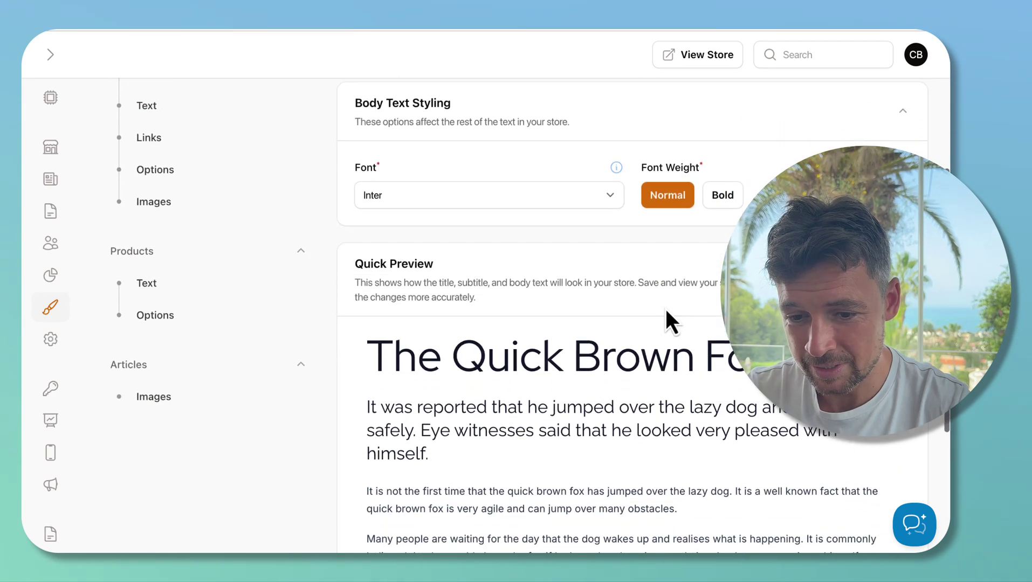
left_click(726, 202)
scroll(679, 323, "down", 4)
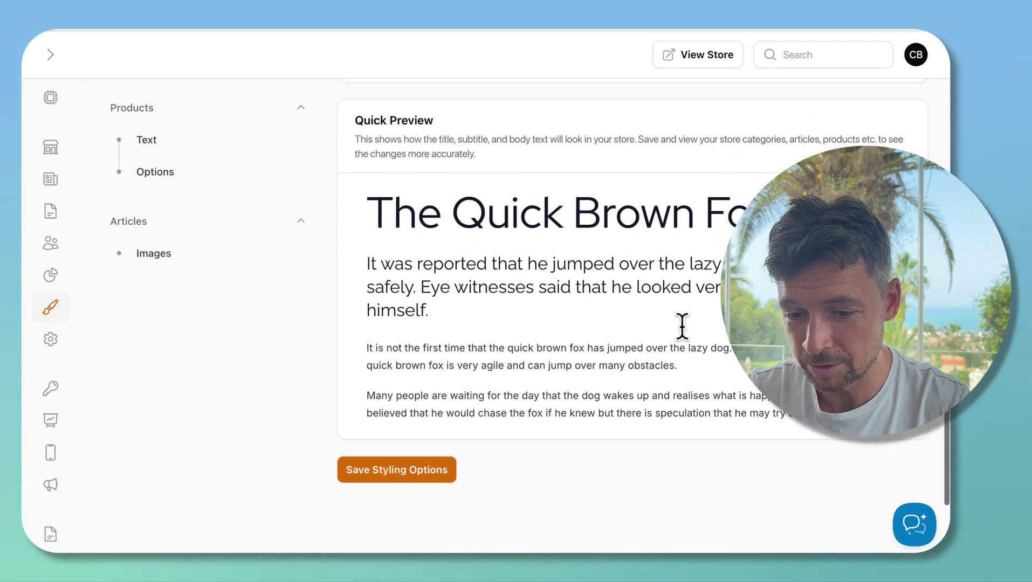
scroll(790, 459, "up", 3)
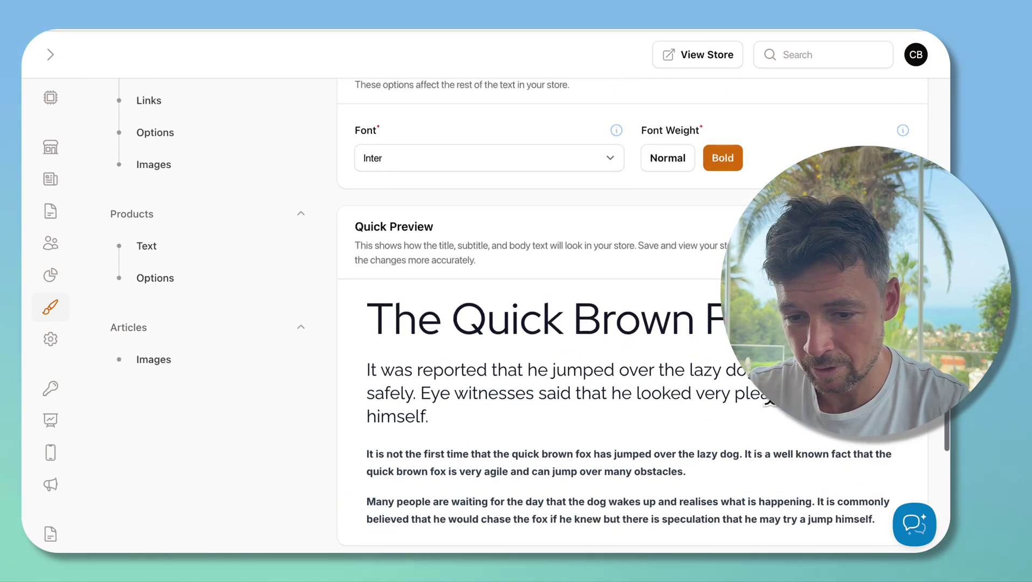
left_click(551, 156)
left_click(493, 391)
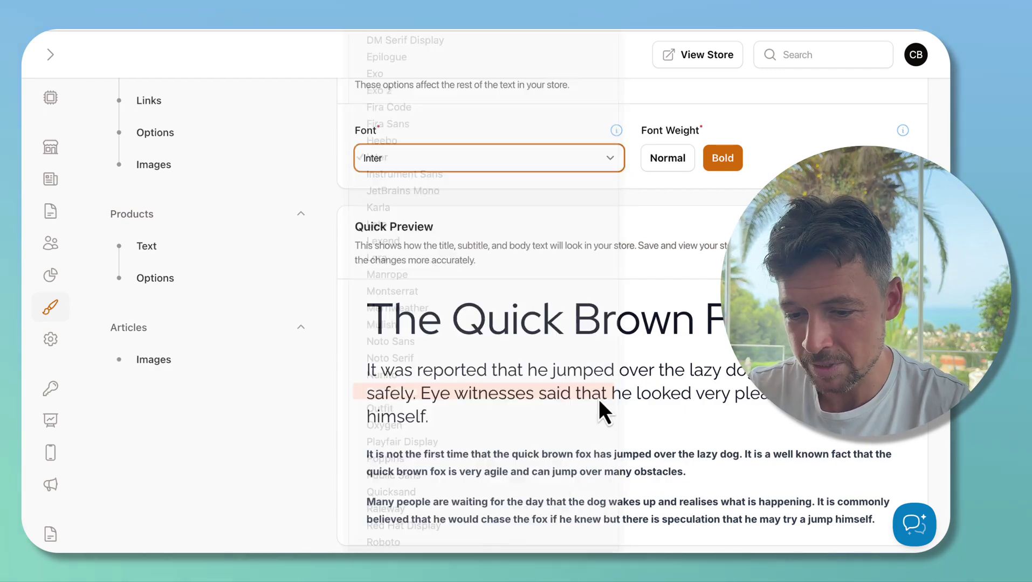
scroll(728, 431, "down", 2)
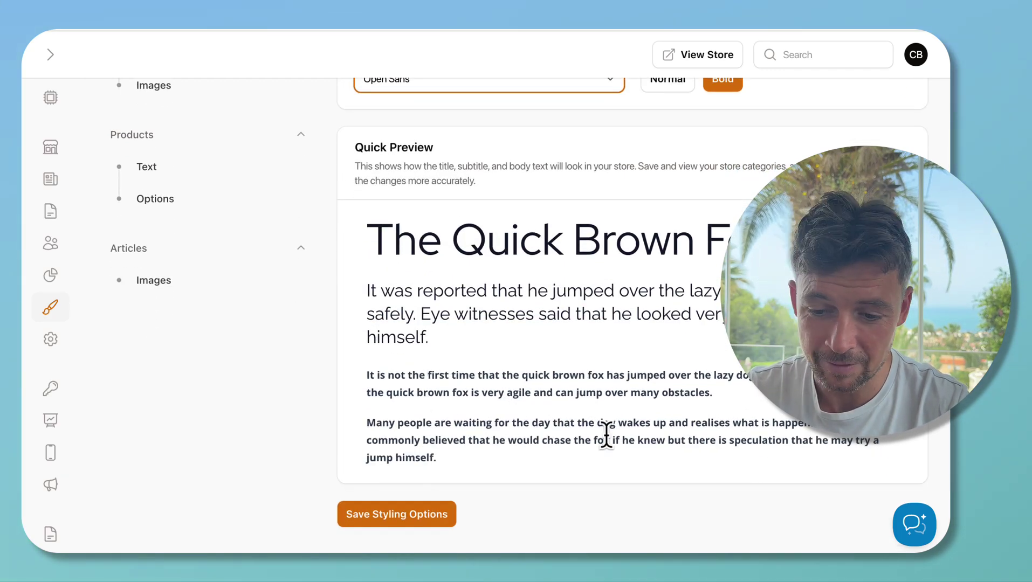
scroll(577, 323, "up", 10)
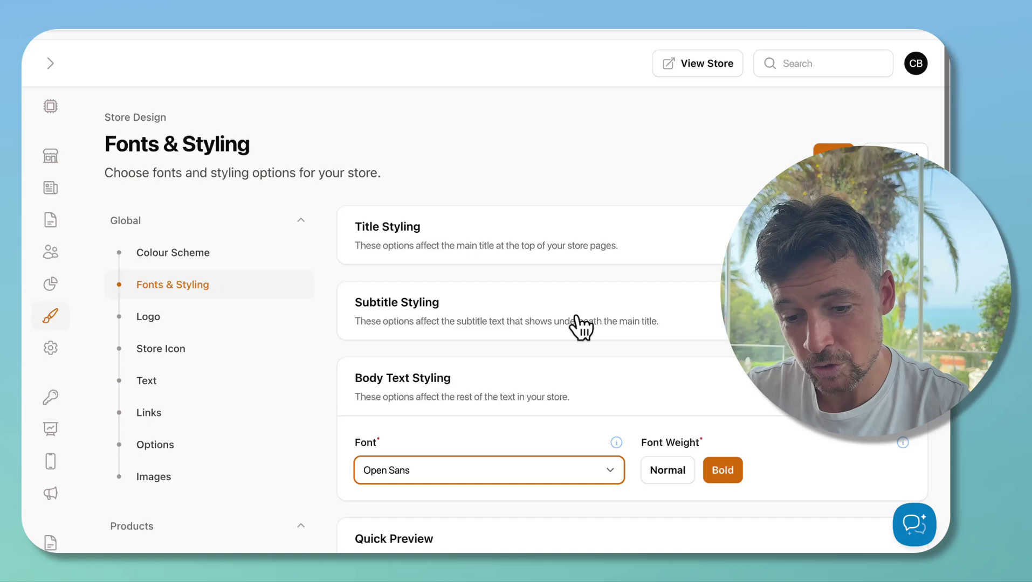
Change the title font to Manrope and set its alignment to Right.
left_click(493, 243)
left_click(436, 302)
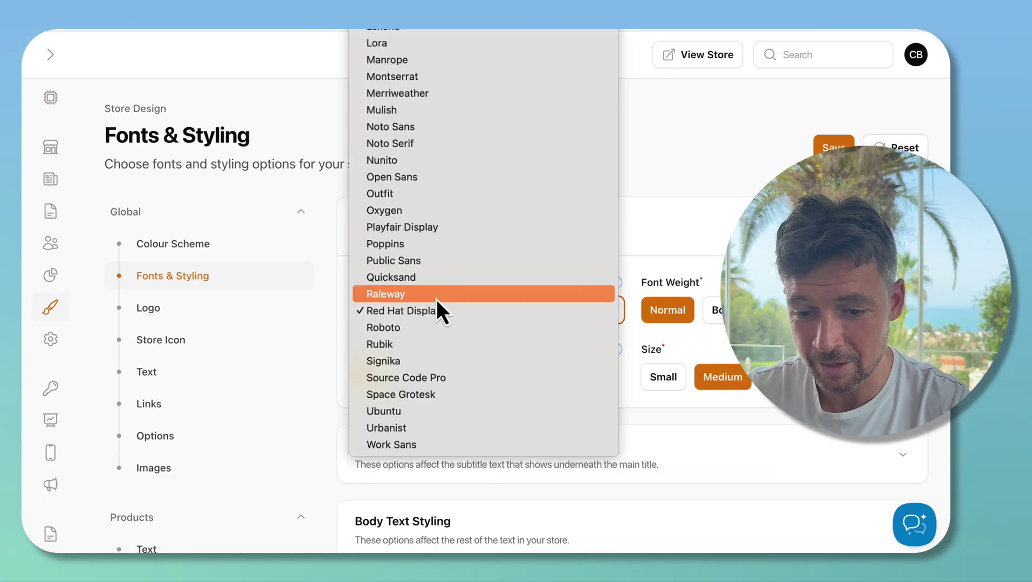
left_click(468, 68)
scroll(577, 323, "down", 3)
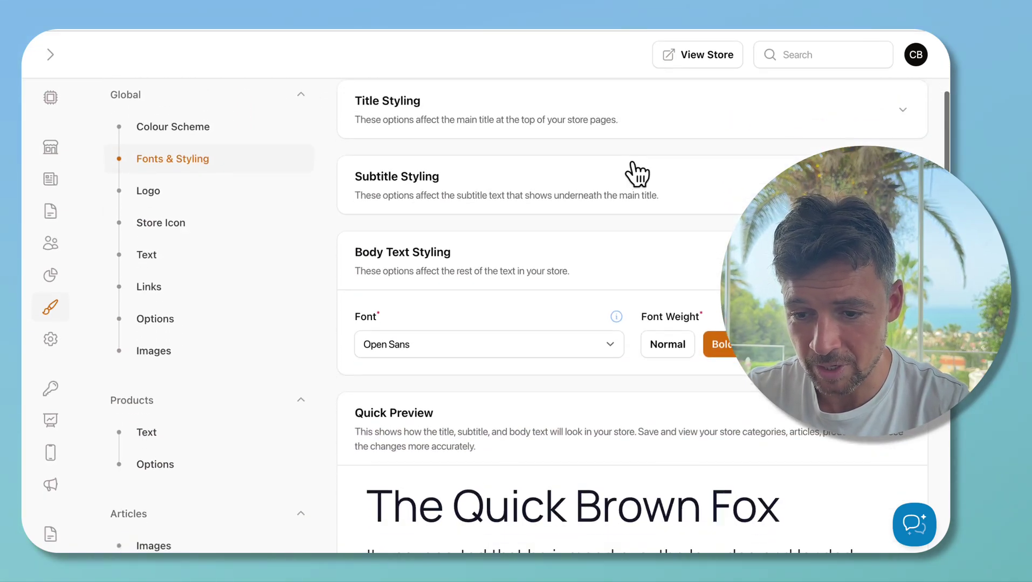
left_click(641, 115)
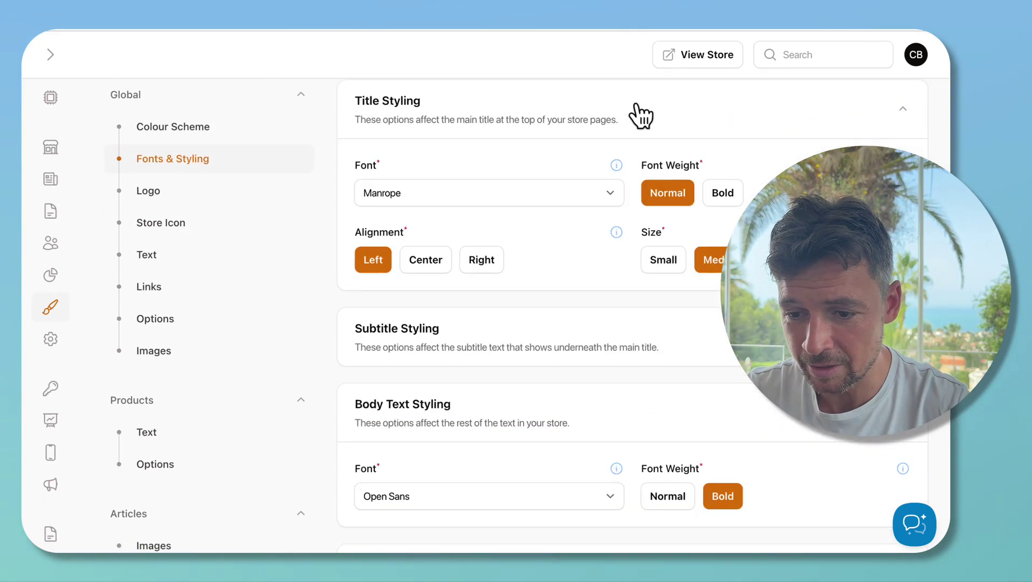
left_click(477, 261)
scroll(679, 291, "down", 10)
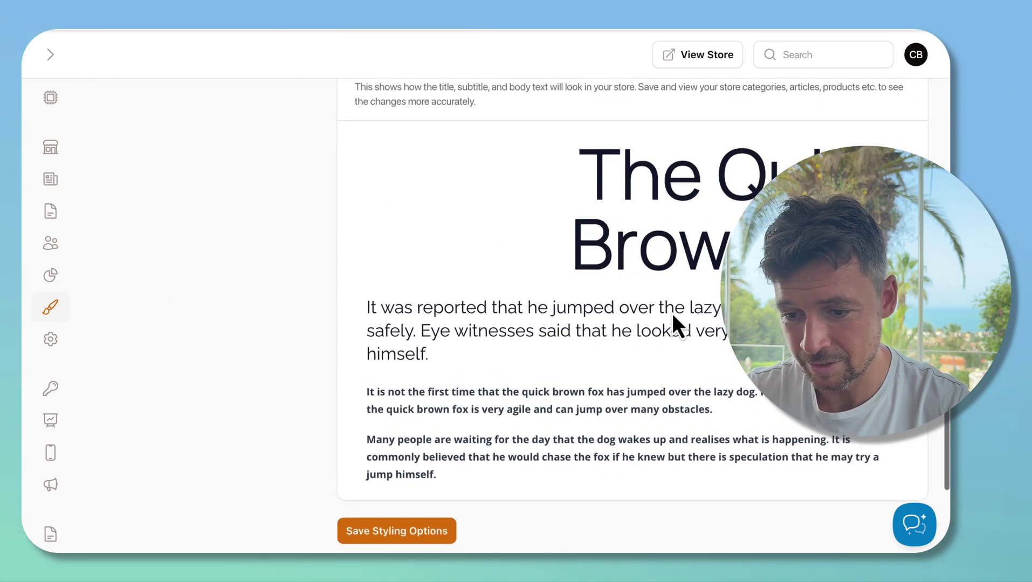
scroll(186, 153, "up", 10)
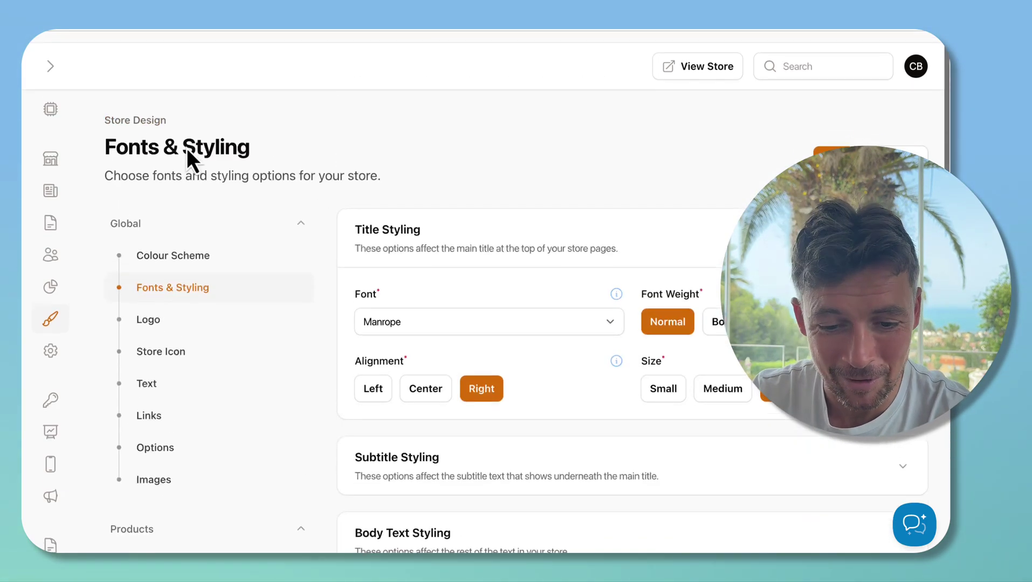
scroll(187, 152, "down", 3)
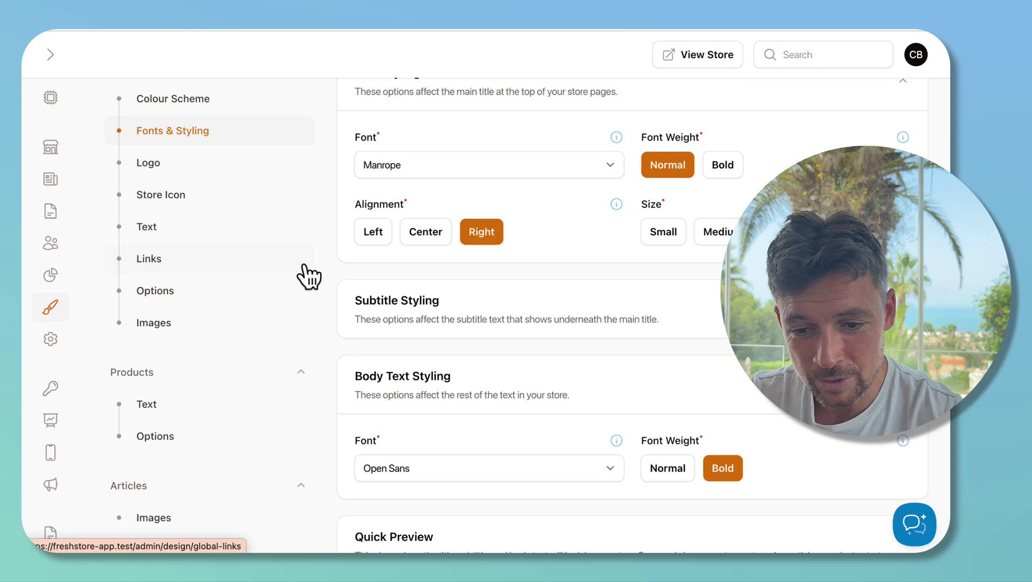
Set Logo Type to Image, then preview the default logo and close the preview.
scroll(591, 226, "down", 4)
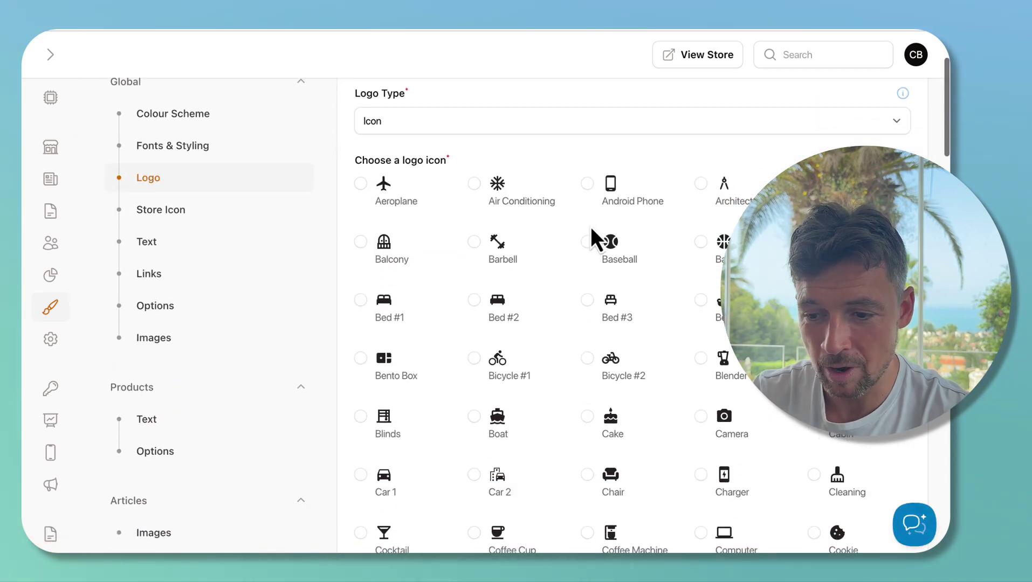
scroll(586, 384, "up", 1)
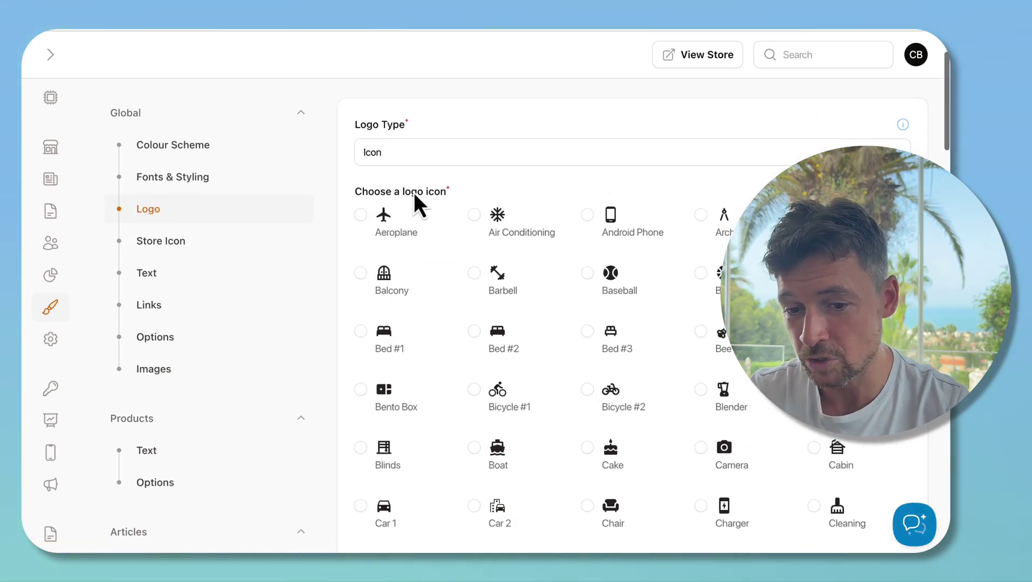
left_click(415, 159)
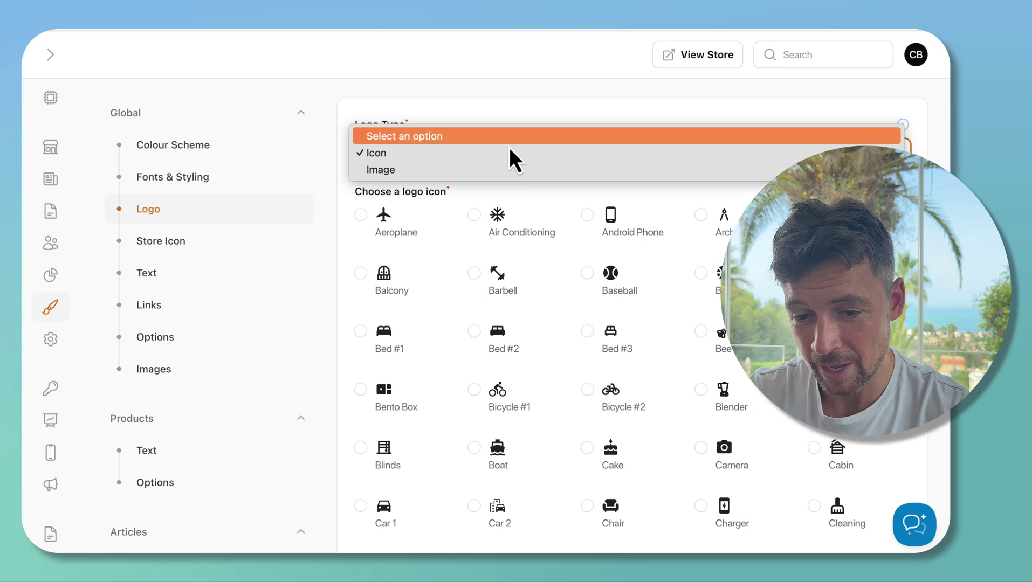
left_click(453, 175)
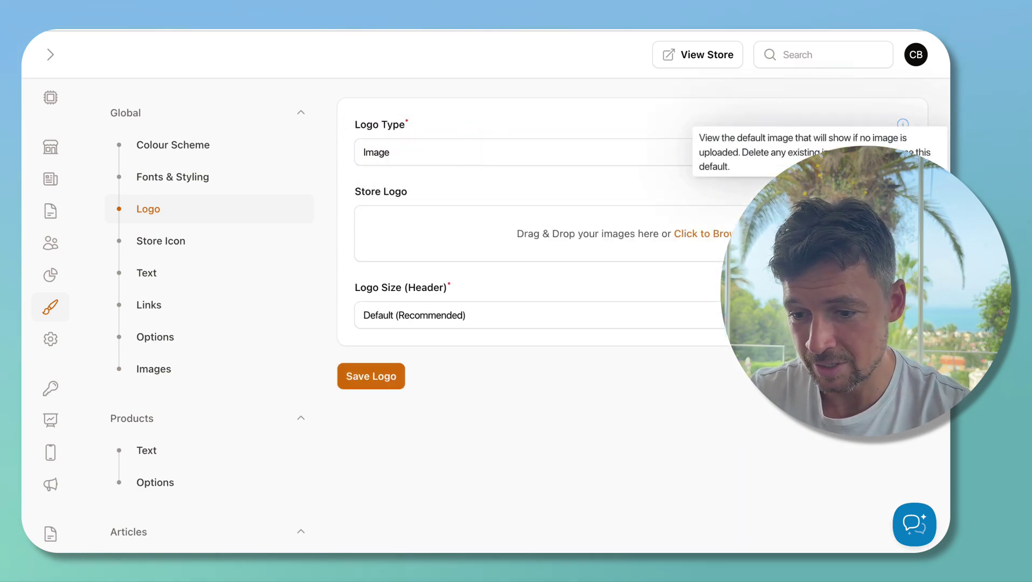
left_click(902, 192)
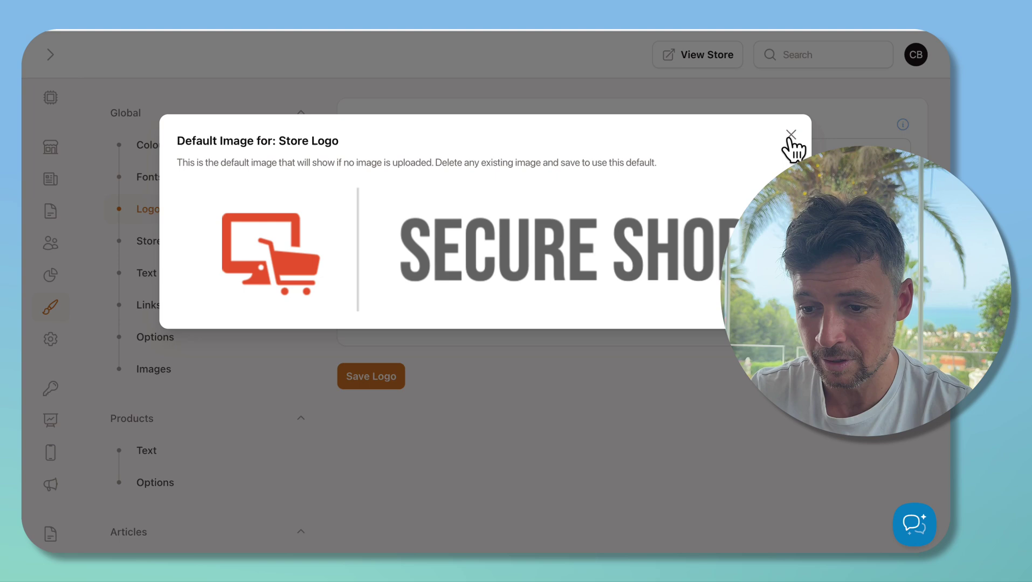
left_click(790, 136)
scroll(227, 348, "down", 2)
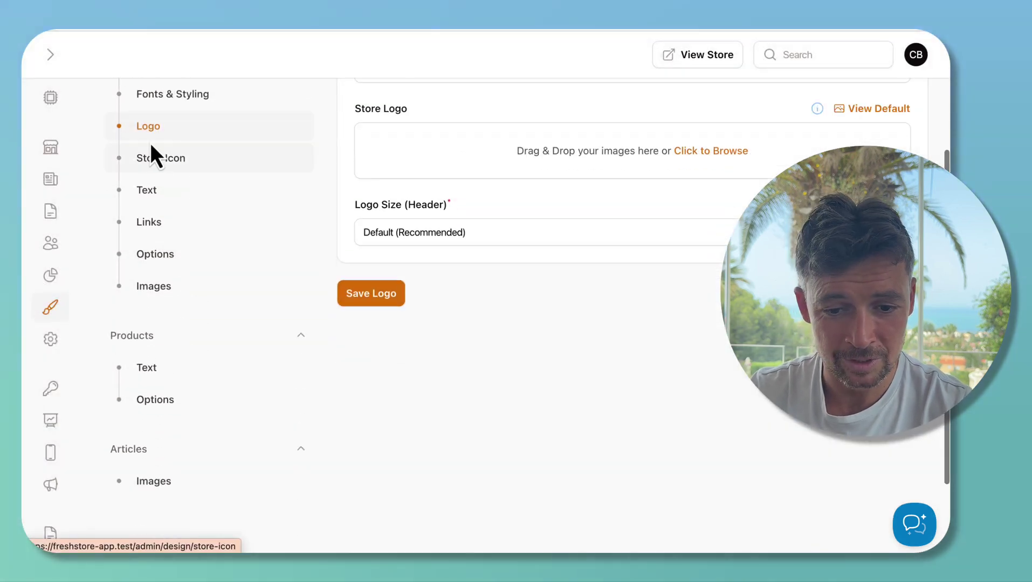
Look over the Store Icon (favicon) settings page.
left_click(159, 162)
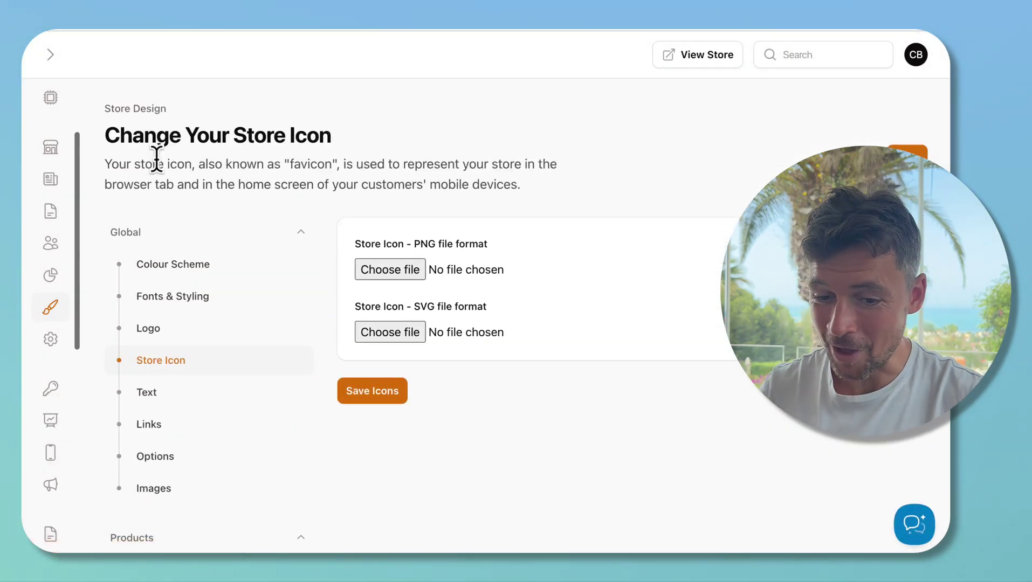
scroll(213, 242, "down", 4)
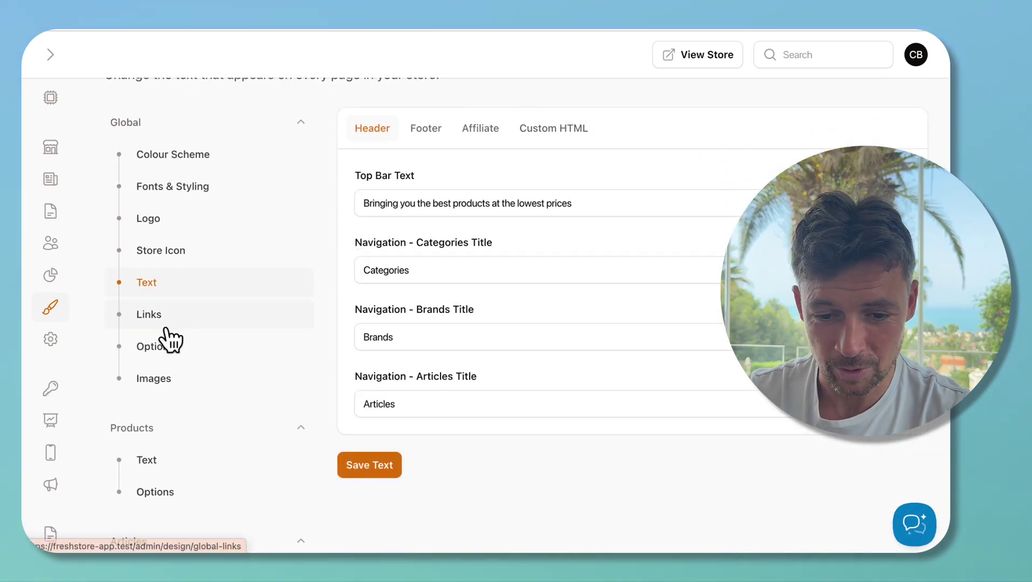
scroll(171, 340, "down", 1)
scroll(191, 372, "down", 2)
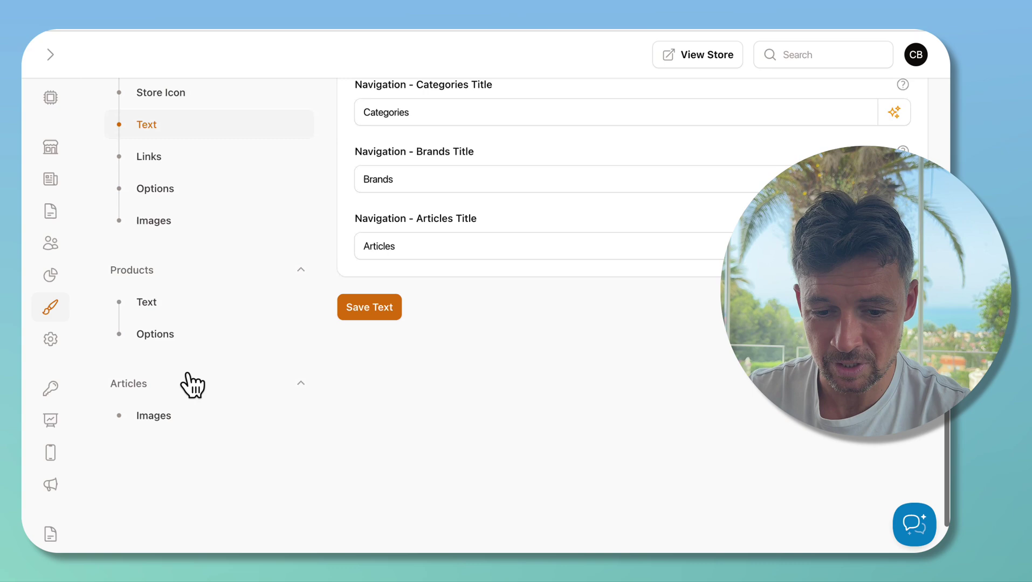
Show the product Icon Boxes texts such as Secure Checkout and Easy Returns.
left_click(151, 280)
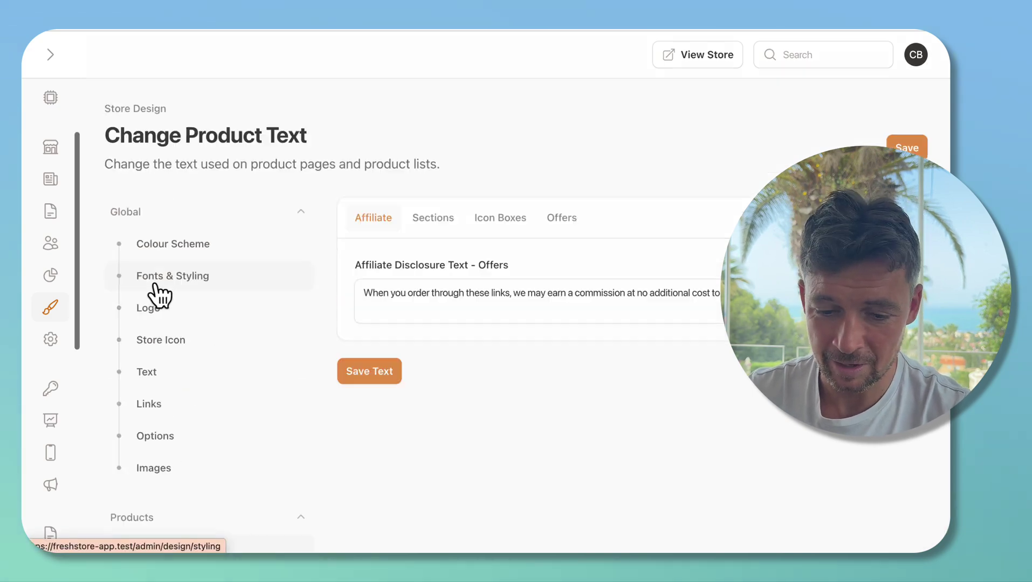
left_click(458, 222)
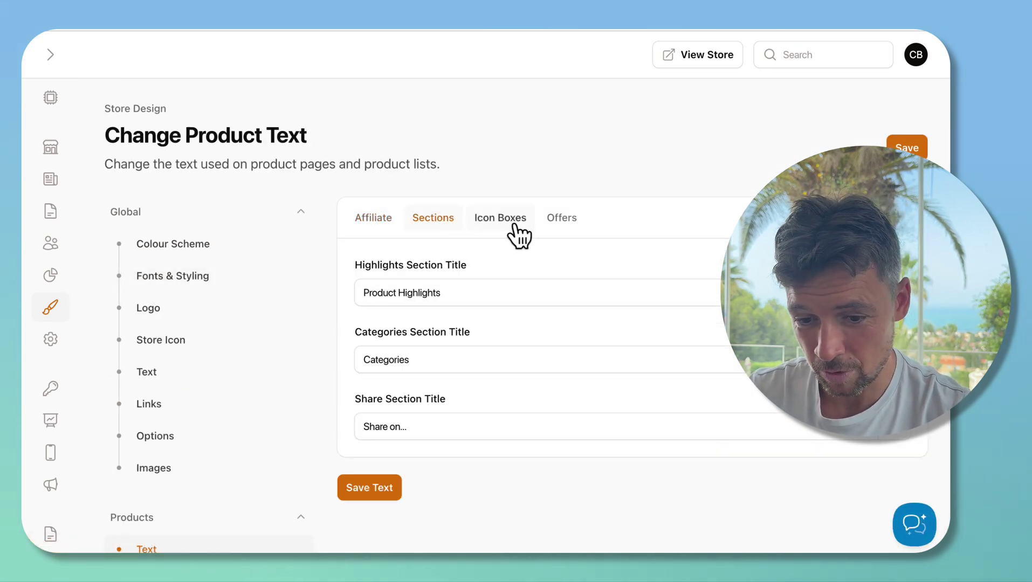
left_click(499, 216)
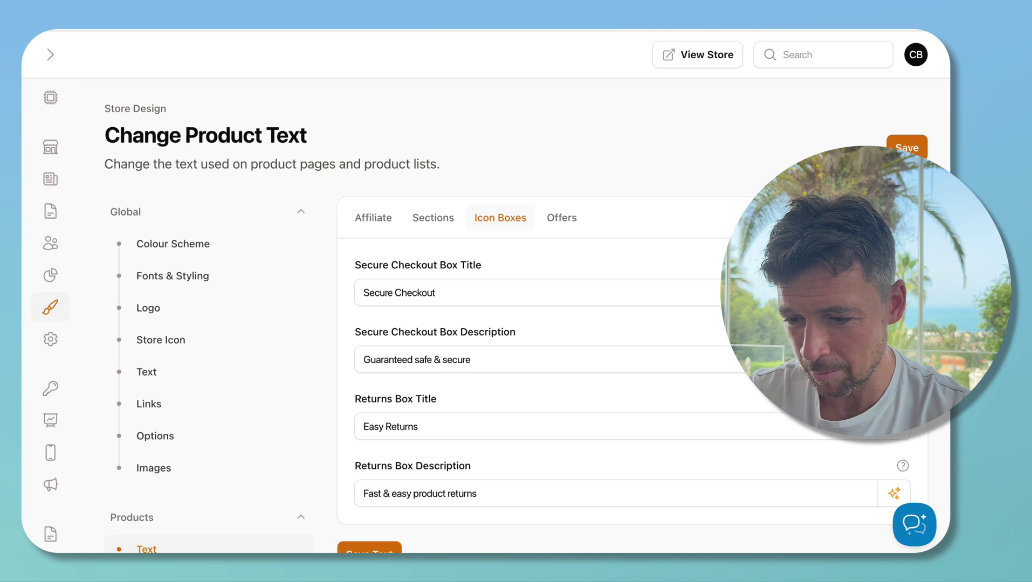
mouse_move(902, 265)
scroll(902, 264, "down", 3)
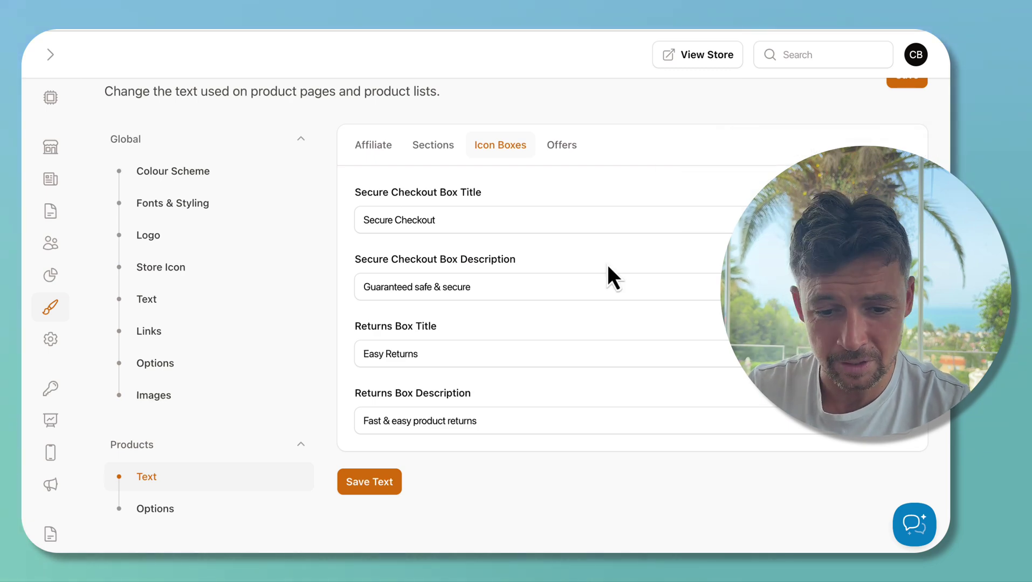
Open Settings and go to the Amazon affiliate settings.
left_click(48, 56)
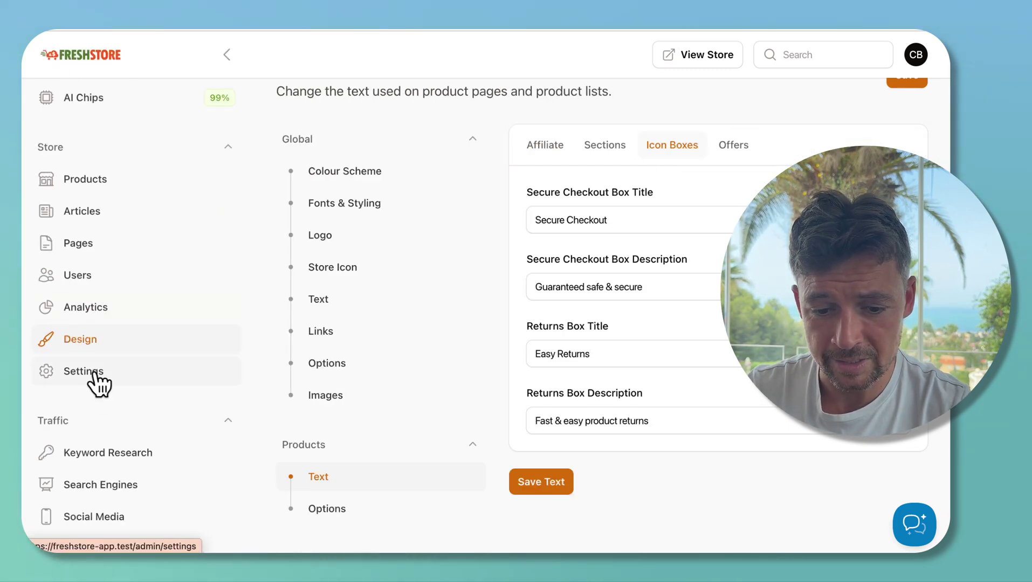
left_click(93, 373)
scroll(97, 377, "down", 3)
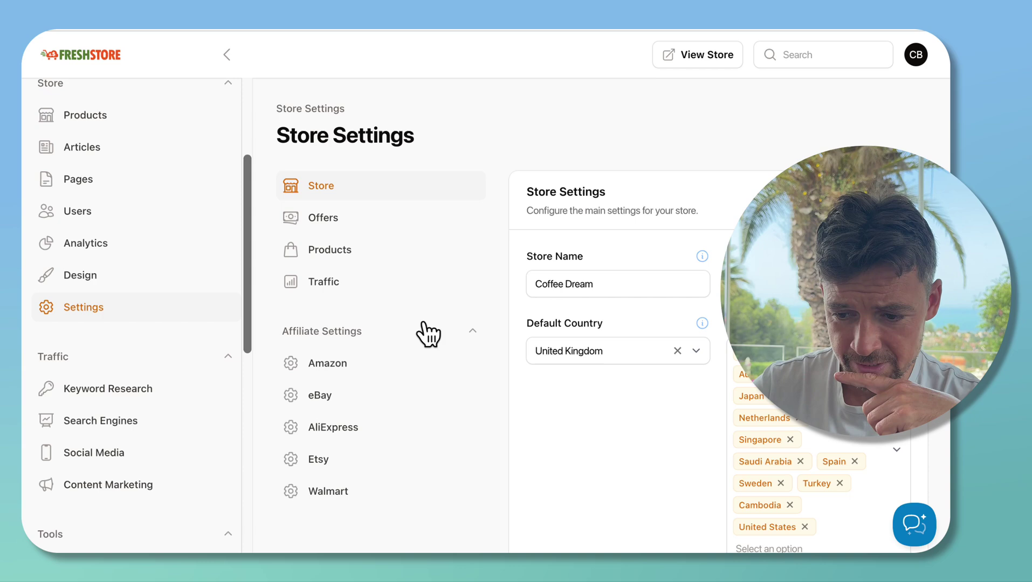
scroll(429, 334, "down", 3)
scroll(415, 270, "up", 2)
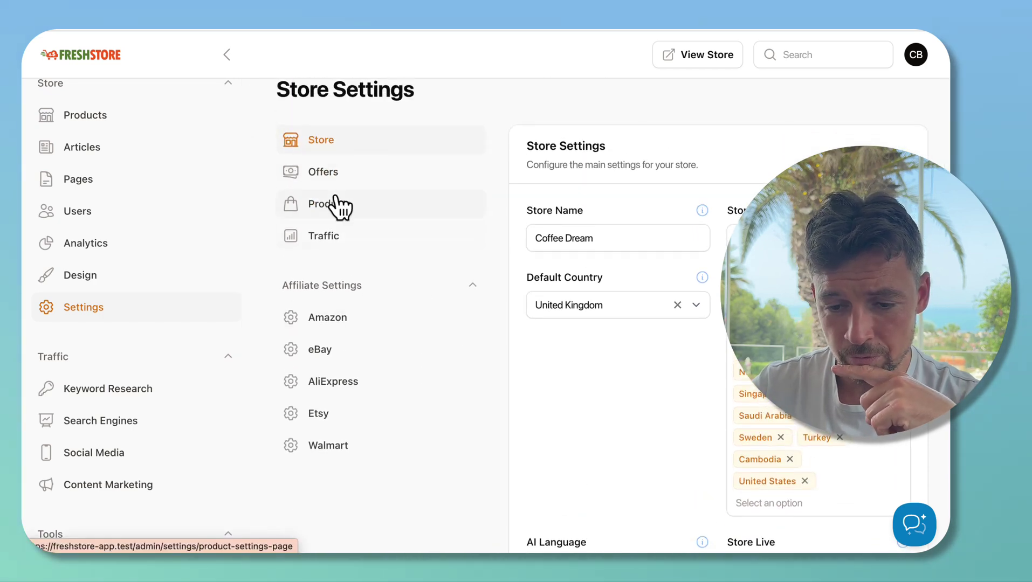
left_click(334, 322)
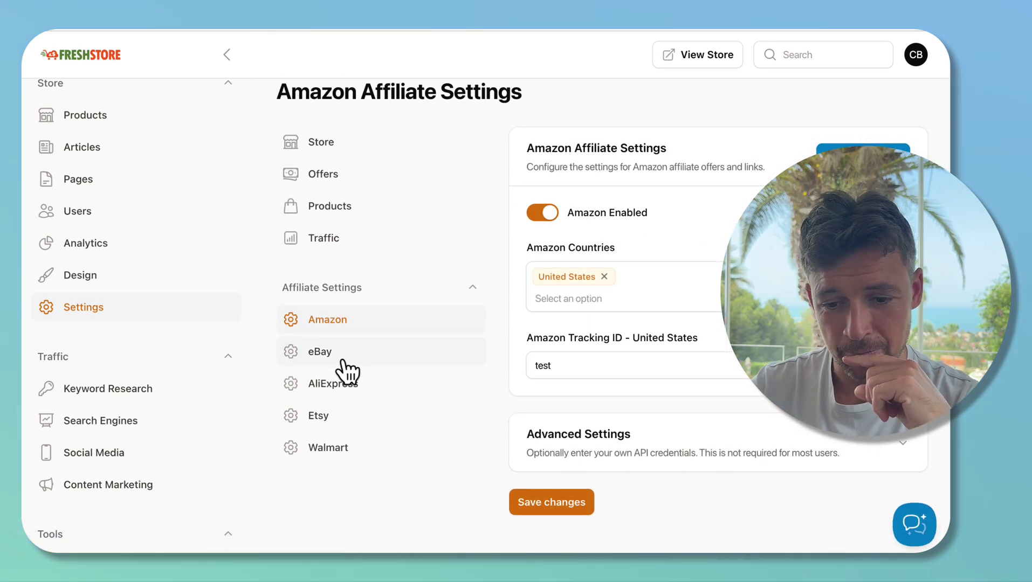
Review the Amazon Countries list, ending with United States as the only country and its tracking ID.
left_click(678, 294)
left_click(595, 329)
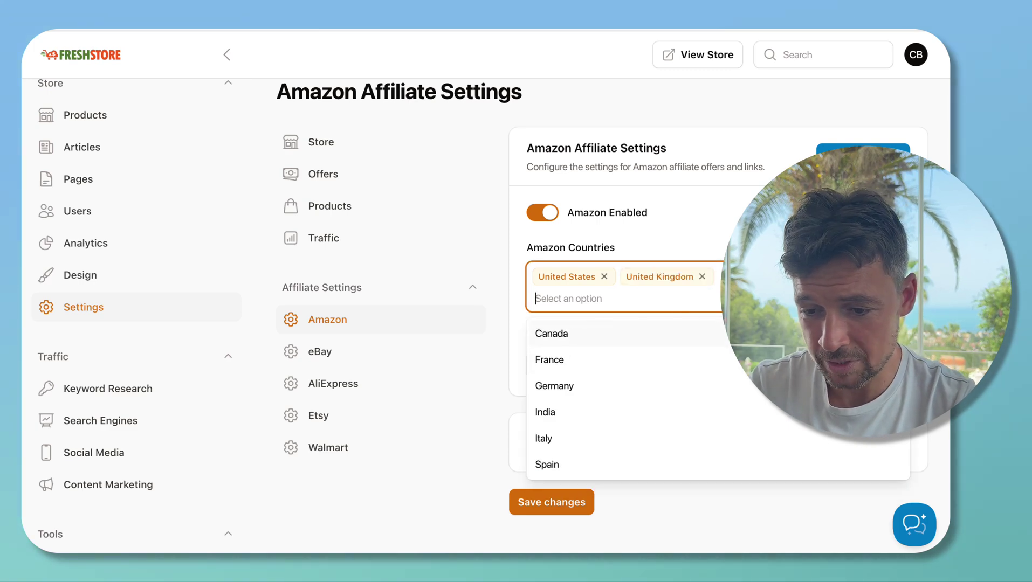
left_click(792, 294)
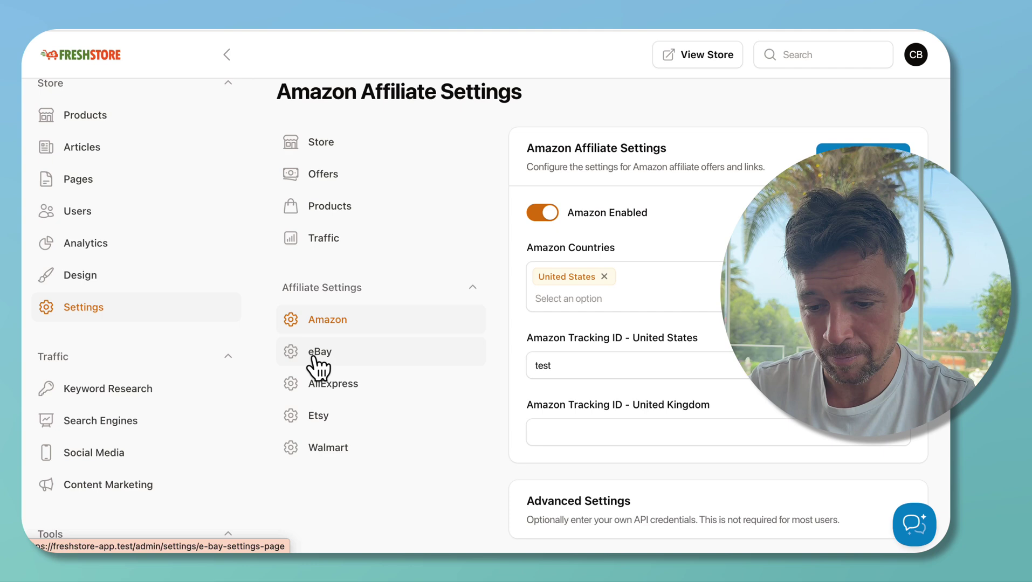
scroll(318, 366, "down", 2)
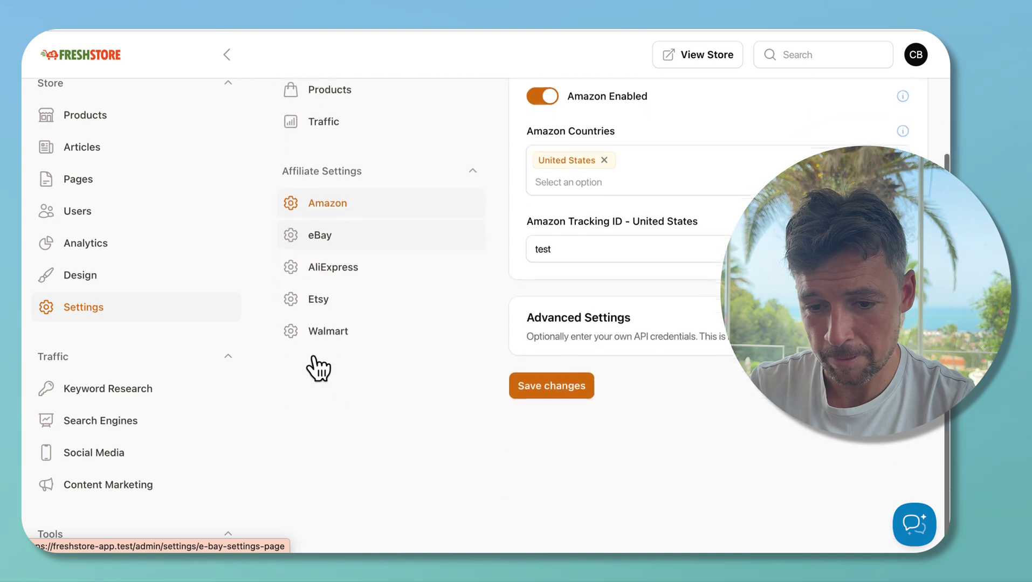
Run AI keyword research with the keyword count set to 3.
left_click(94, 402)
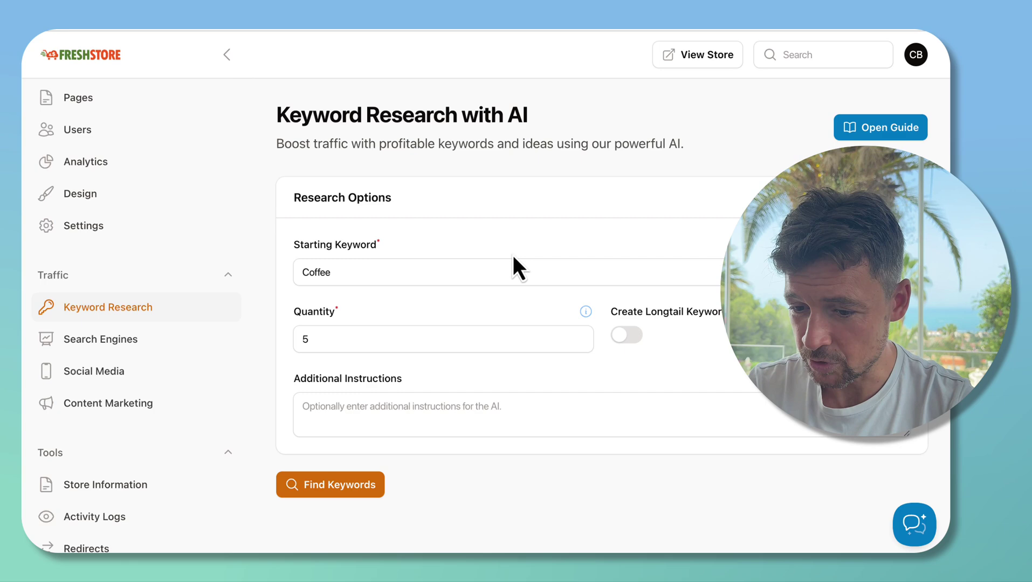
left_click(477, 331)
type("3")
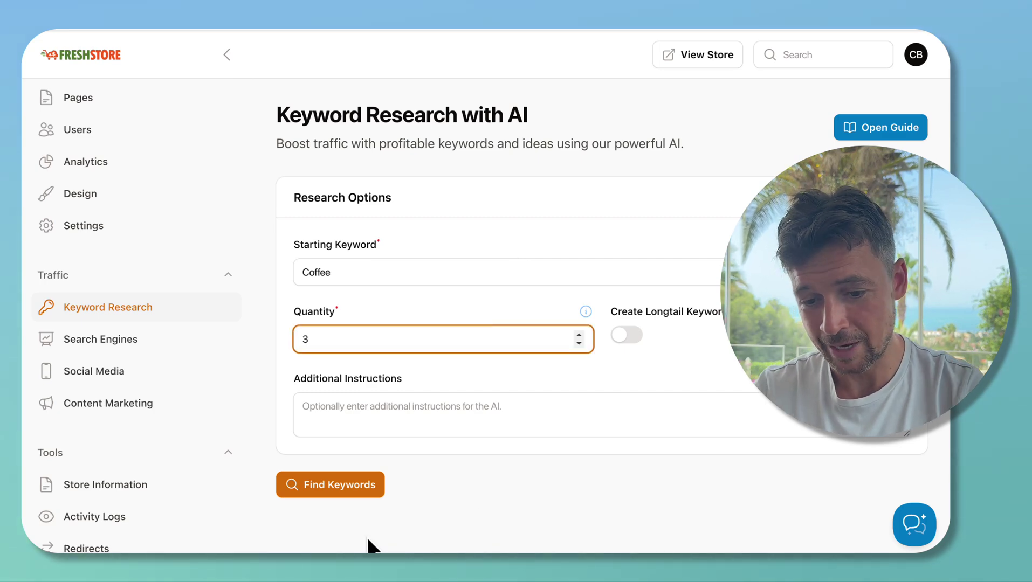
left_click(343, 493)
scroll(344, 499, "down", 2)
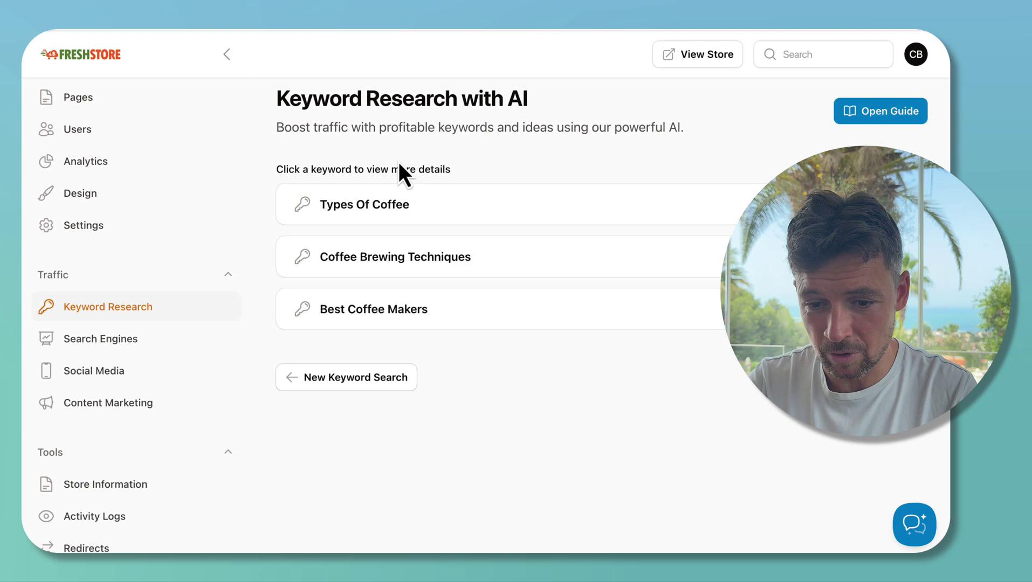
Expand Best Coffee Makers (15,000 visitors/month, 95% relevance) and start Find Products for it.
left_click(409, 312)
scroll(409, 313, "down", 3)
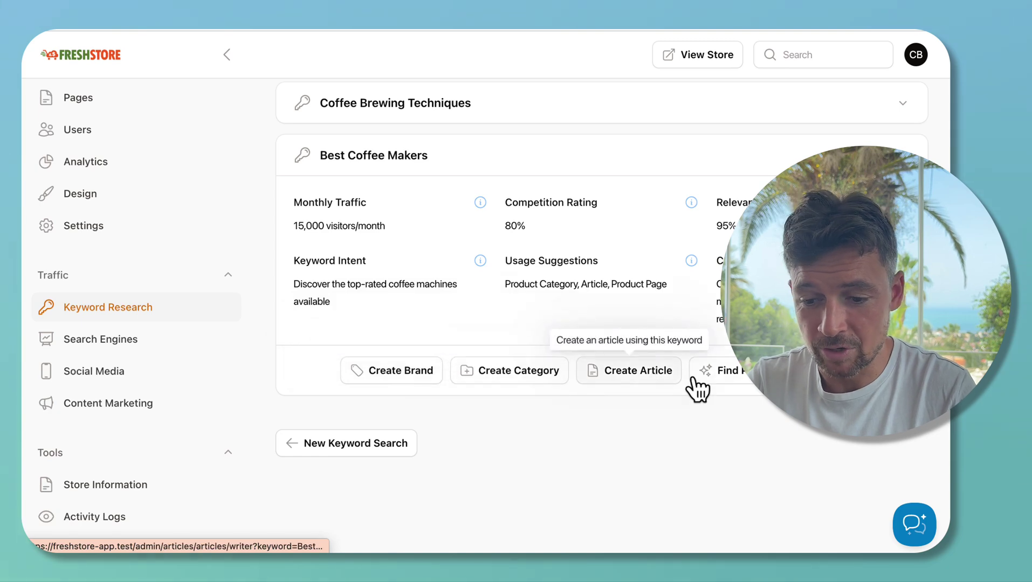
left_click(738, 374)
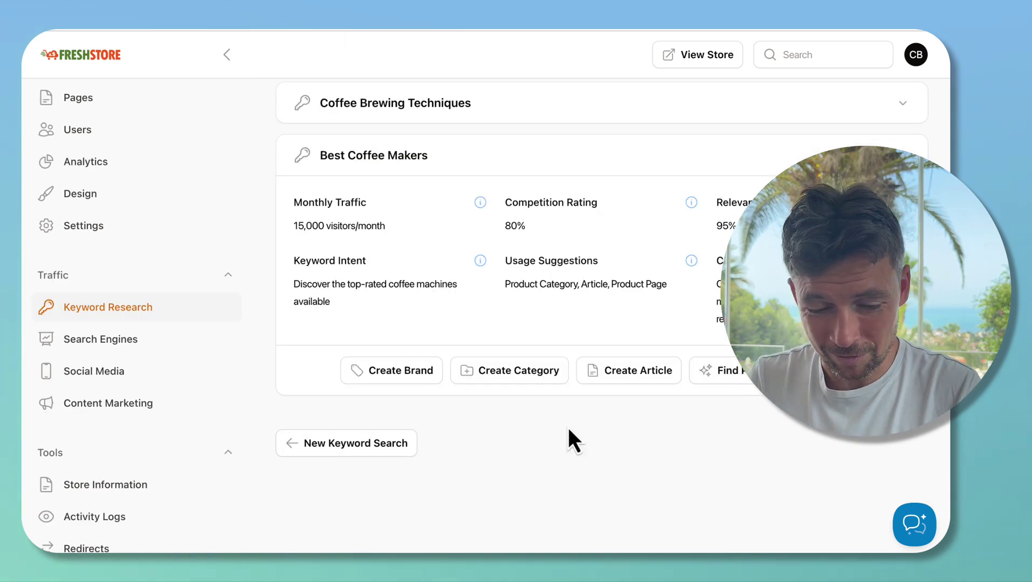
Go to Search Engines, confirming Leave, and view the top of the IndexNow page.
scroll(143, 383, "down", 1)
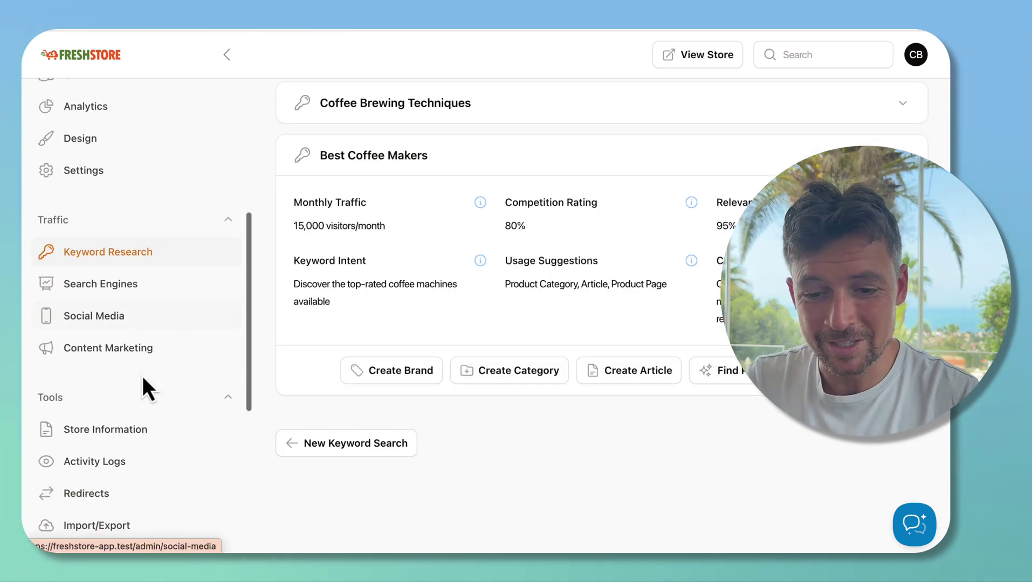
scroll(143, 375, "down", 1)
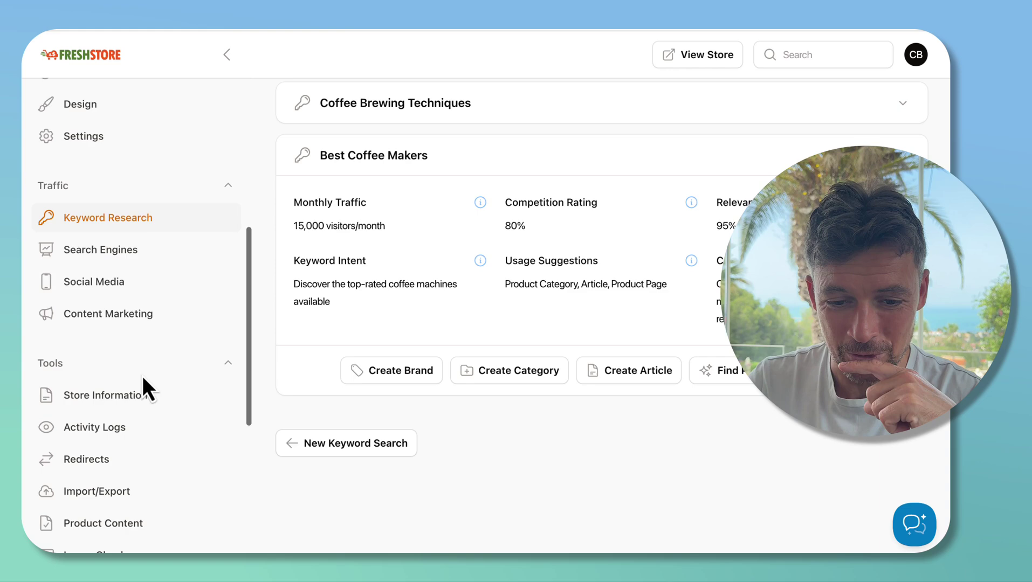
left_click(120, 258)
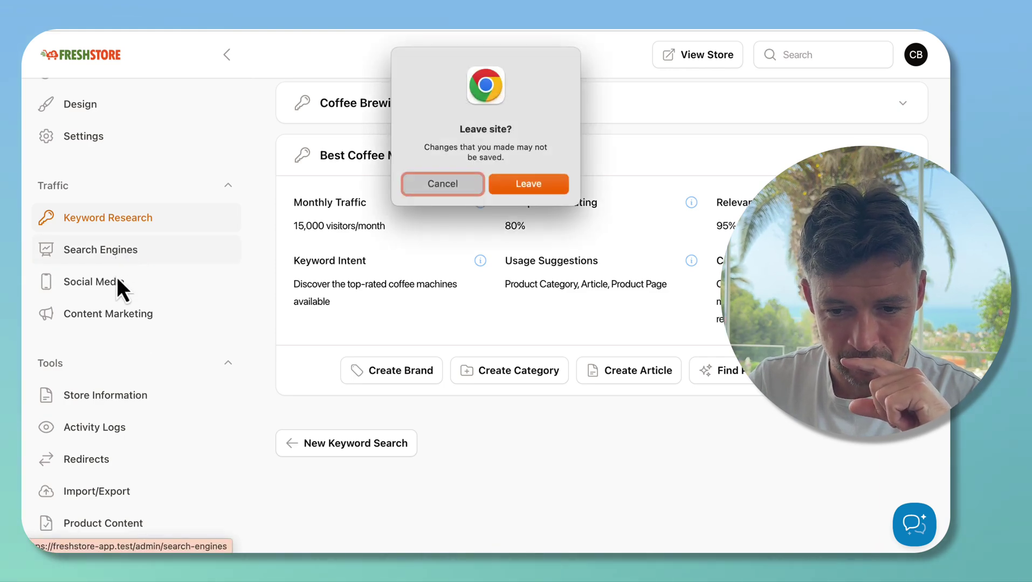
left_click(509, 187)
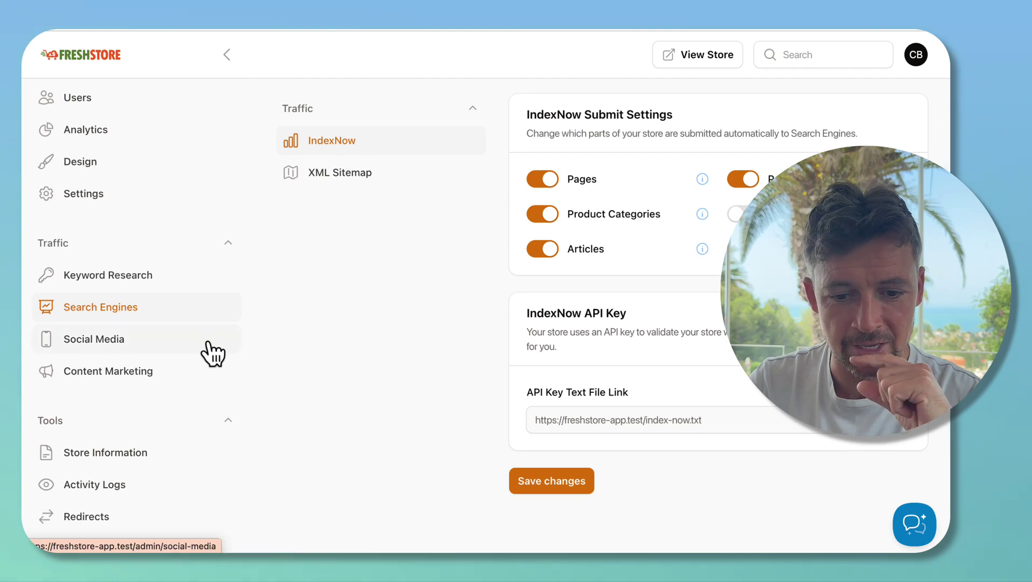
scroll(89, 397, "down", 5)
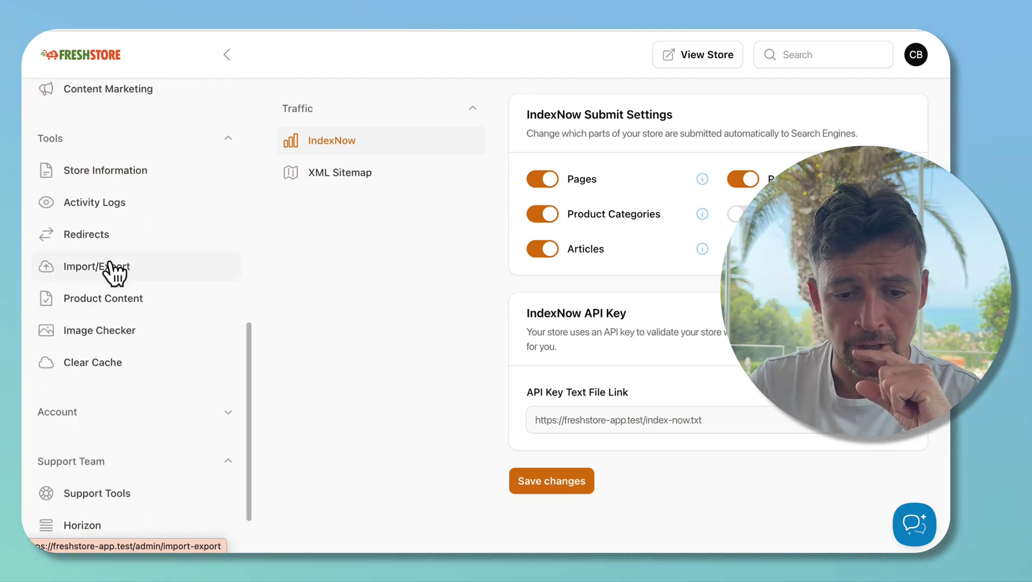
scroll(113, 270, "up", 1)
scroll(110, 291, "up", 13)
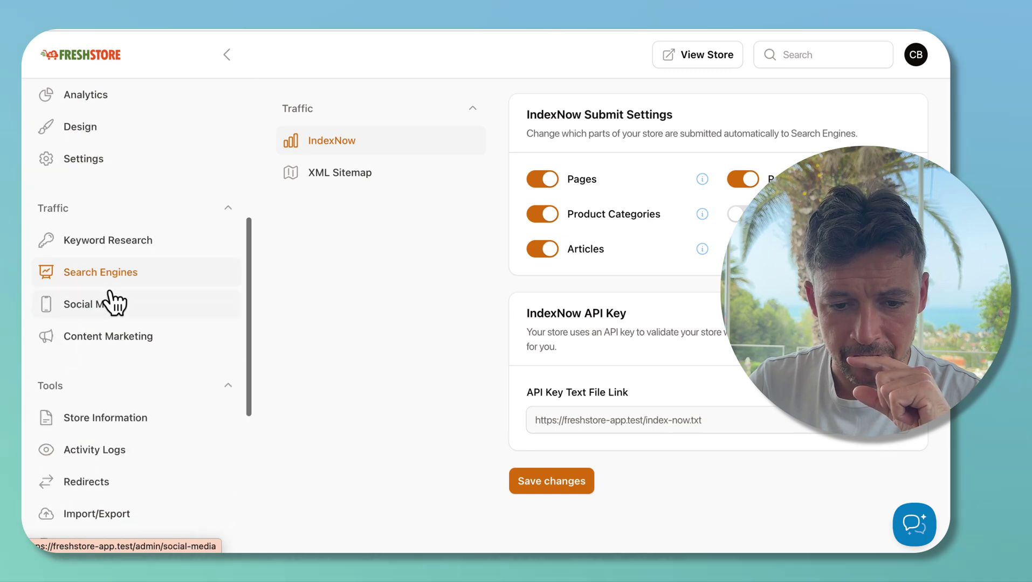
scroll(110, 300, "up", 3)
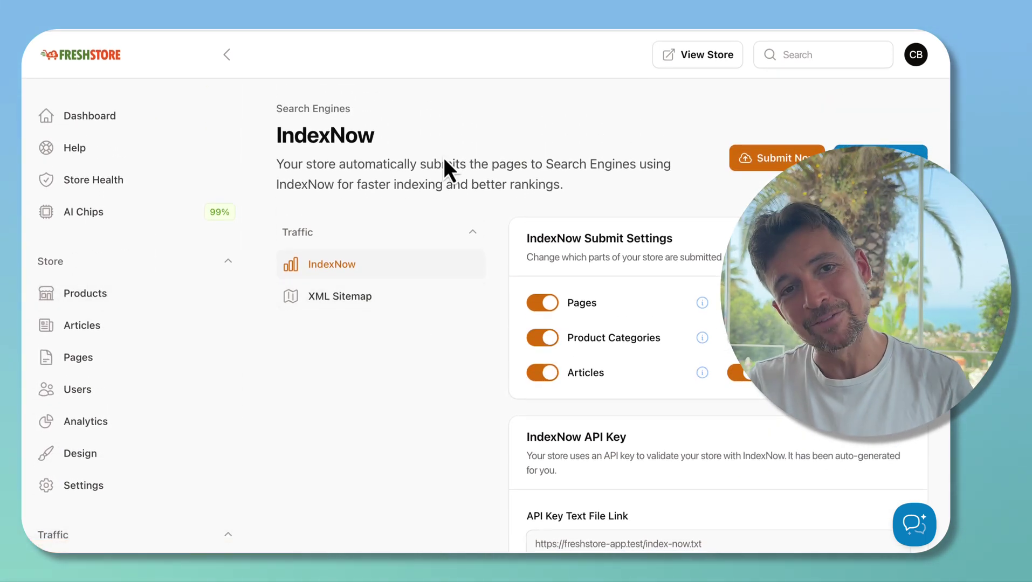
Open AI Chips from the Dashboard and collapse the sidebar to icons.
left_click(88, 114)
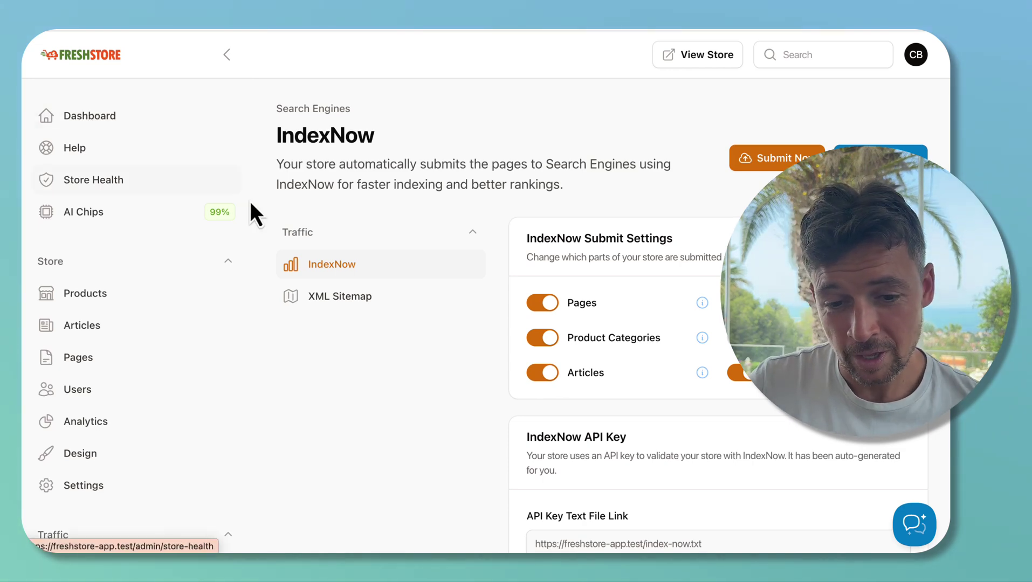
left_click(92, 218)
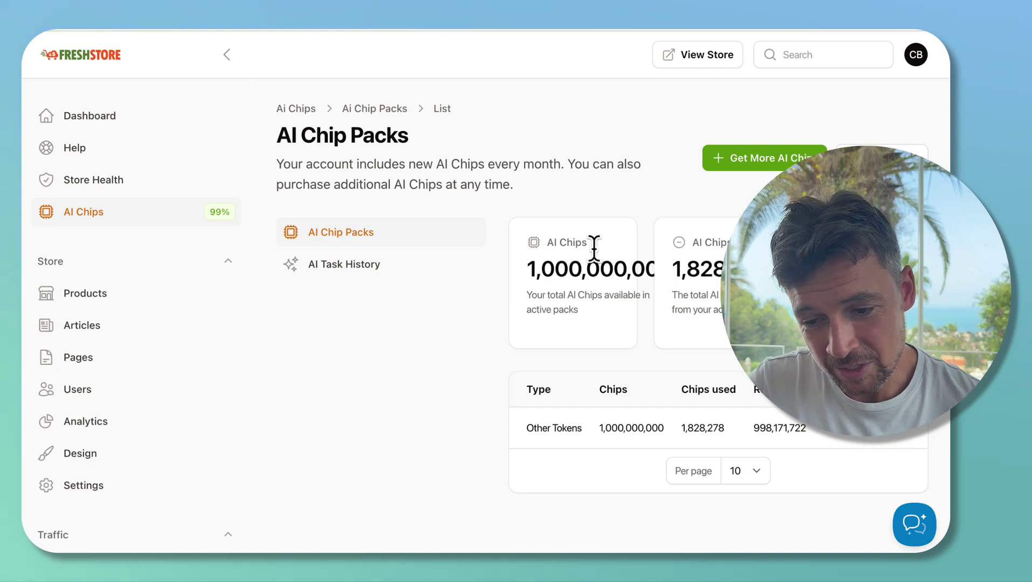
left_click(226, 54)
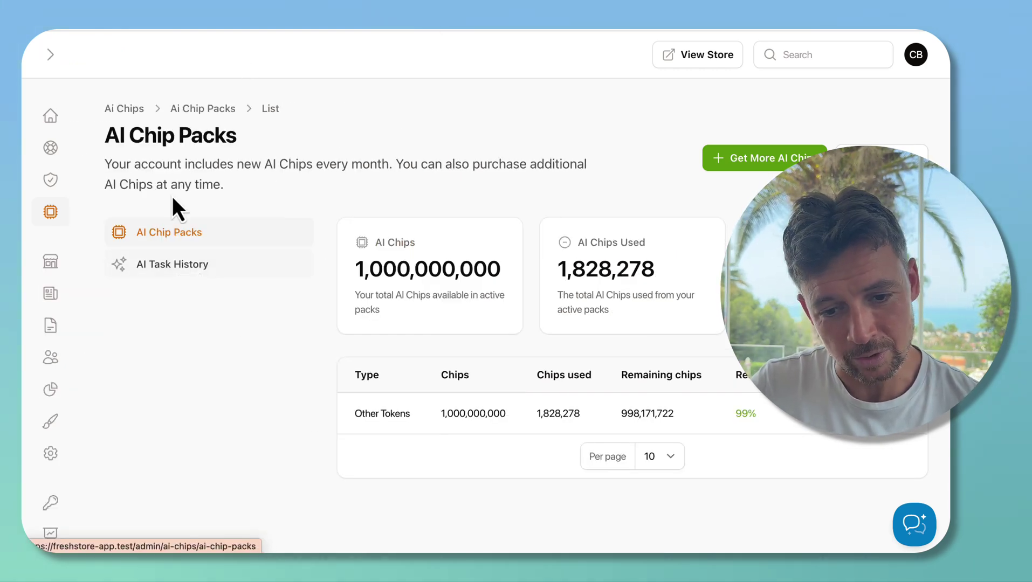
Browse the AI Task History table of chips per task, then return to AI Chip Packs.
left_click(183, 265)
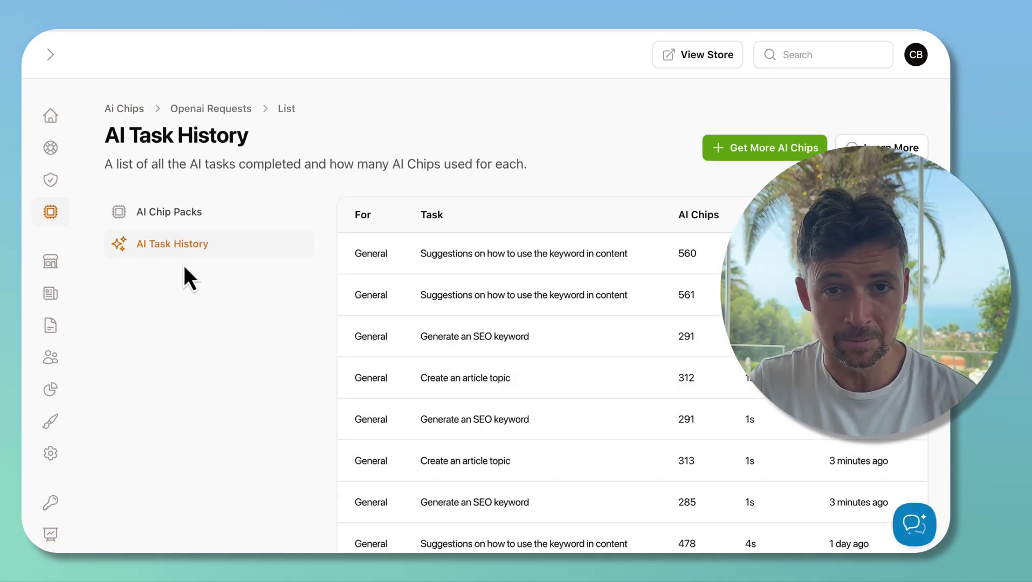
scroll(534, 337, "down", 2)
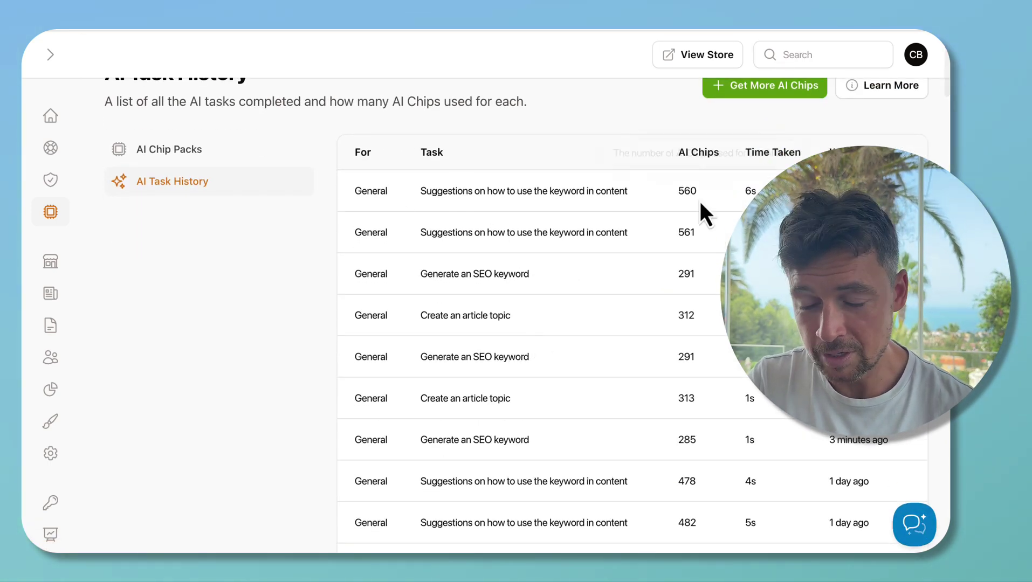
scroll(523, 388, "down", 5)
scroll(520, 399, "up", 4)
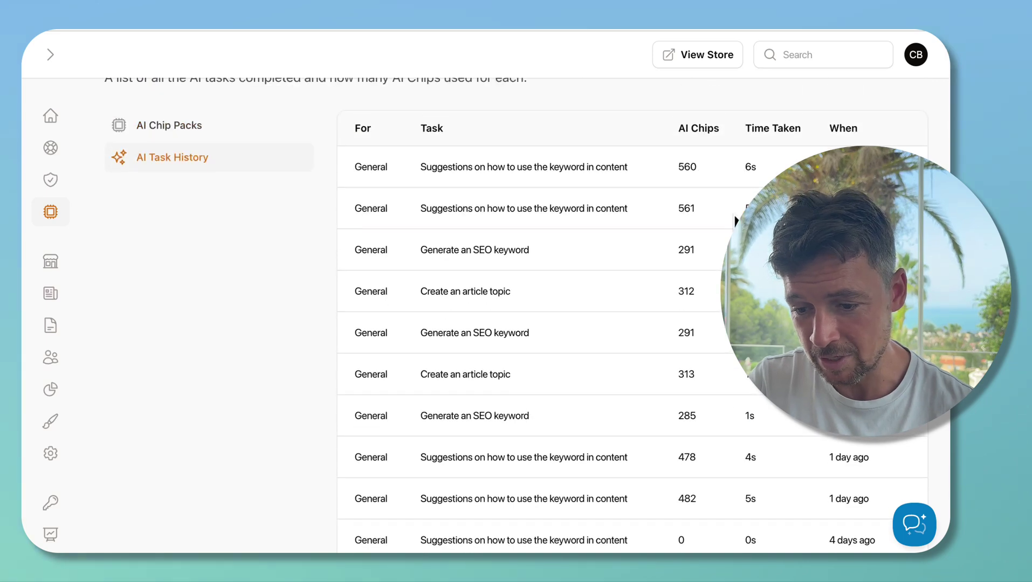
scroll(748, 461, "down", 5)
scroll(732, 458, "up", 4)
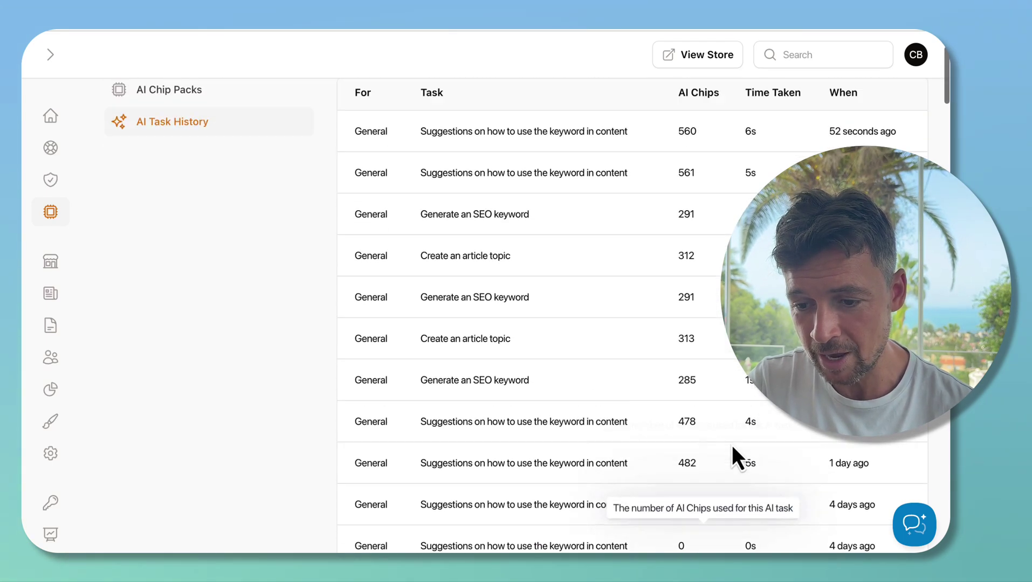
scroll(551, 413, "down", 10)
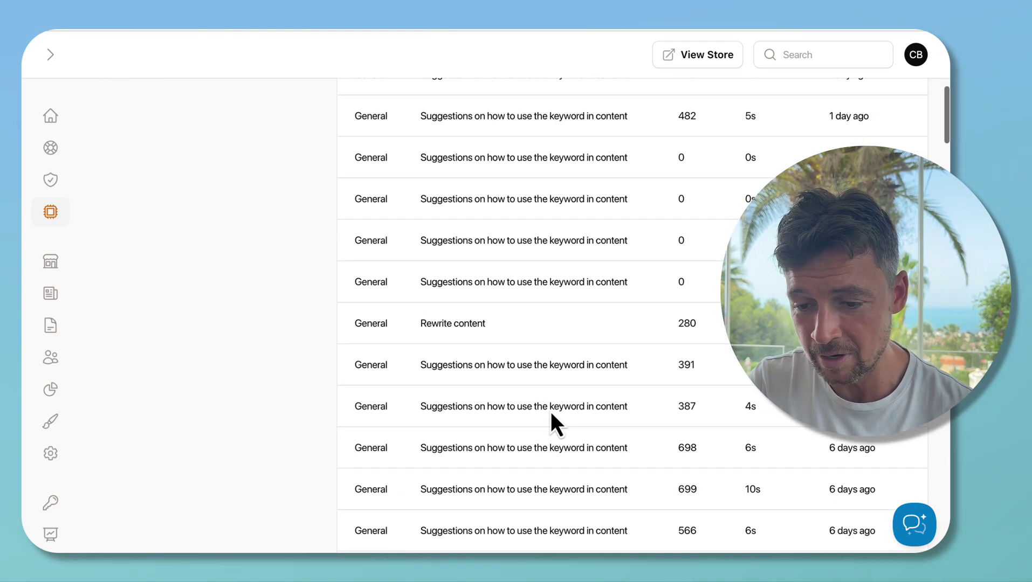
scroll(551, 419, "down", 2)
scroll(550, 413, "up", 7)
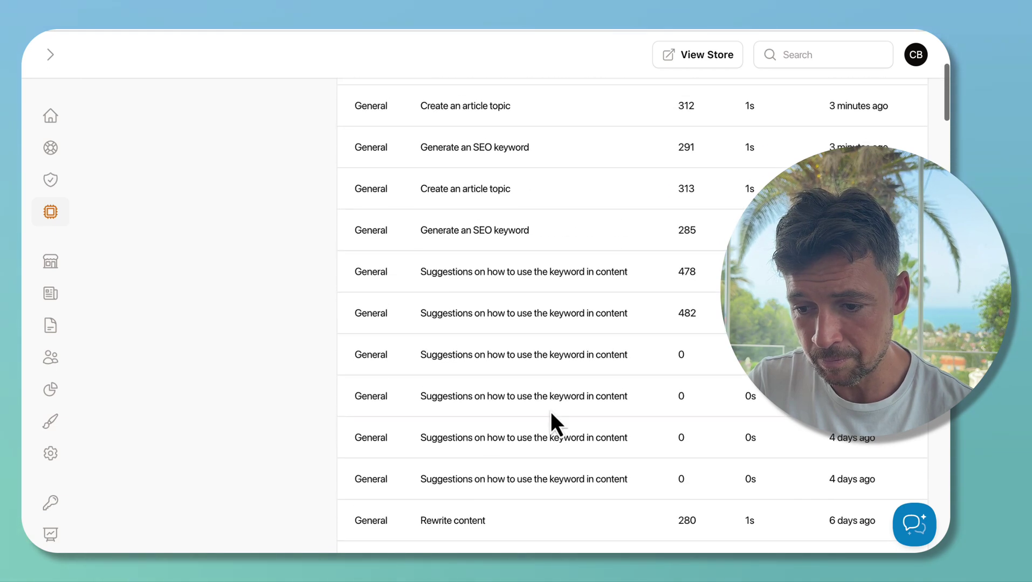
scroll(822, 119, "up", 8)
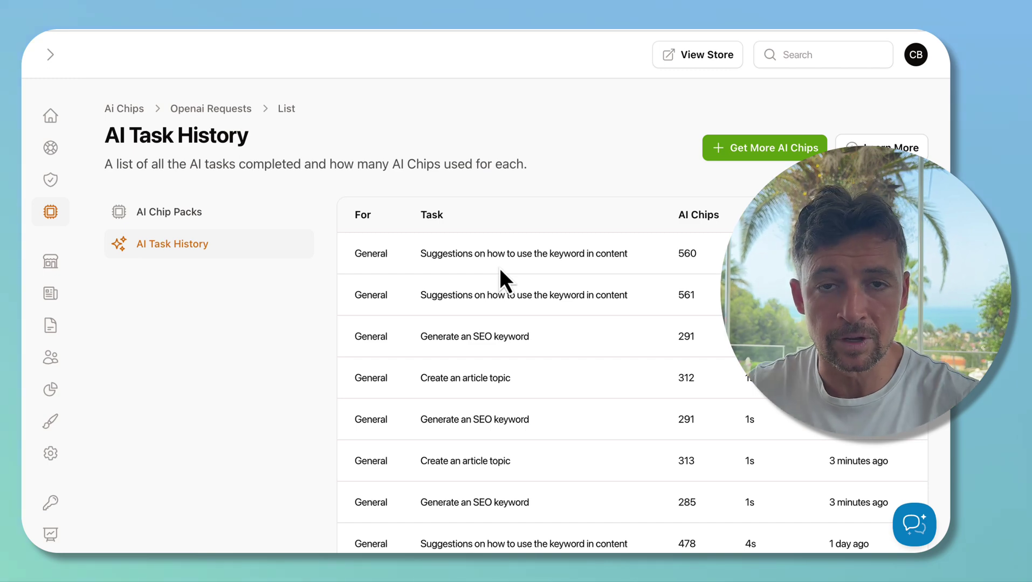
left_click(153, 213)
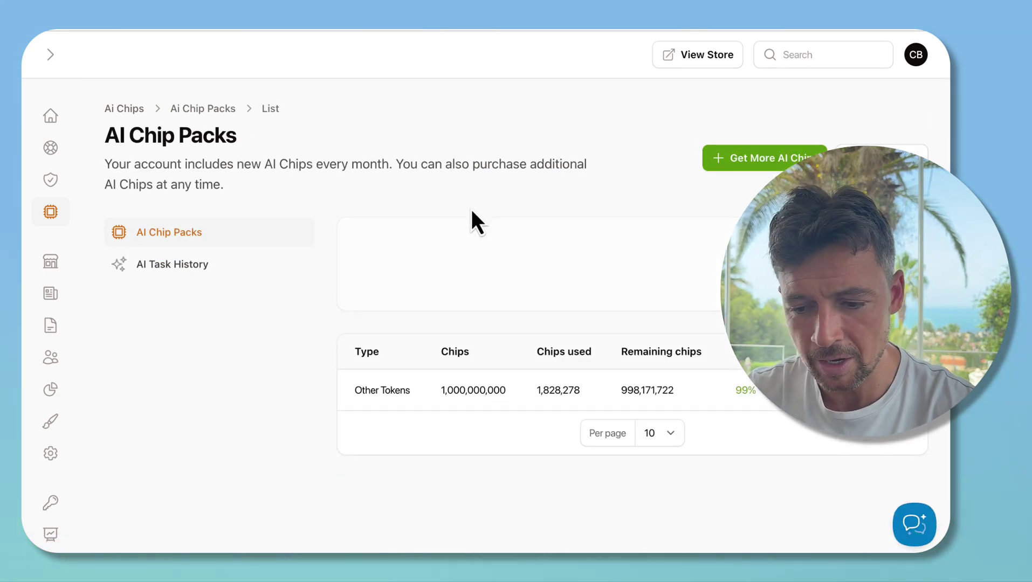
Return to the store Dashboard via the Home icon.
left_click(38, 119)
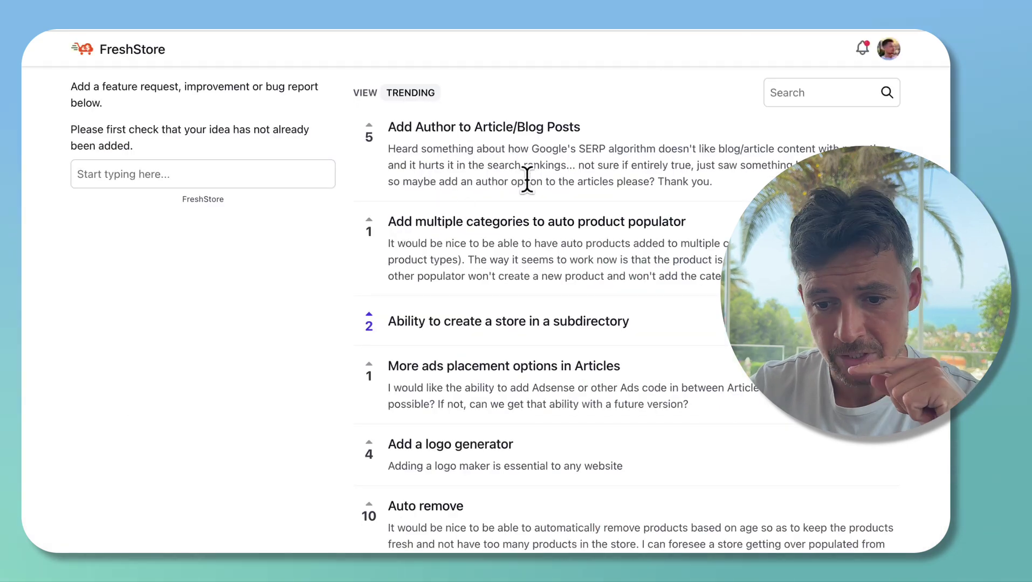
Sort the roadmap by Most Wanted and scroll through the top-voted requests.
left_click(412, 93)
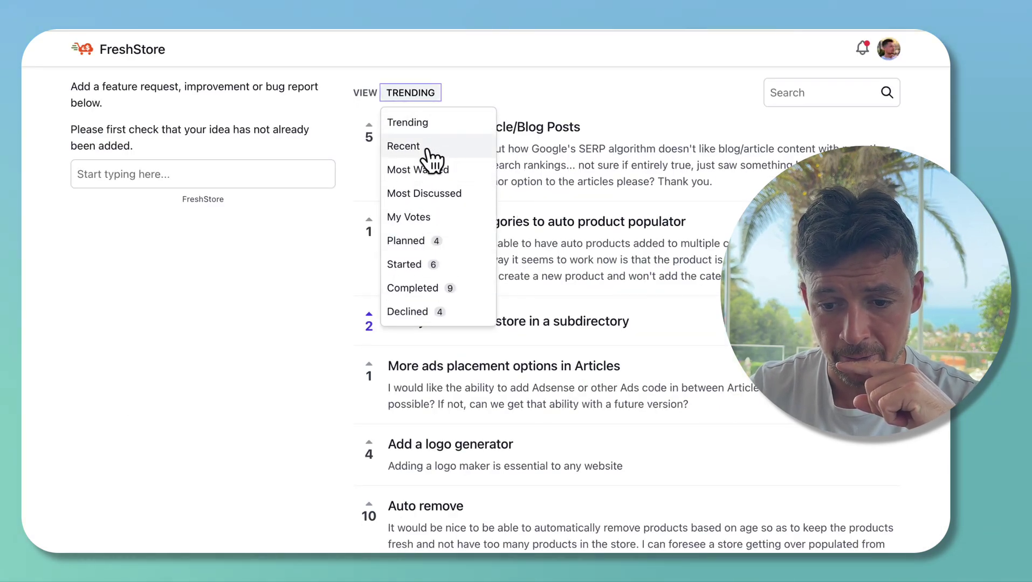
left_click(429, 179)
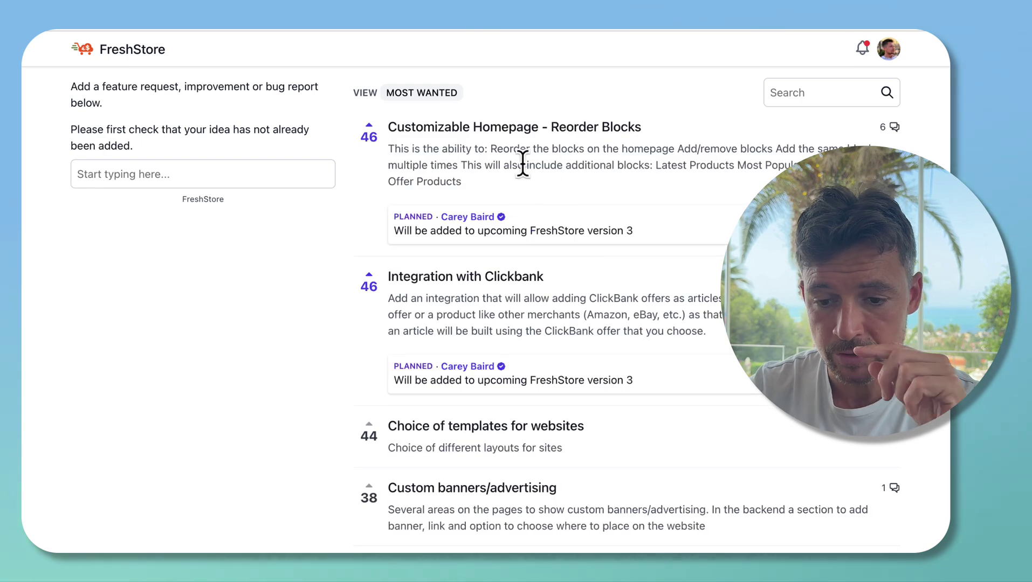
scroll(361, 304, "down", 1)
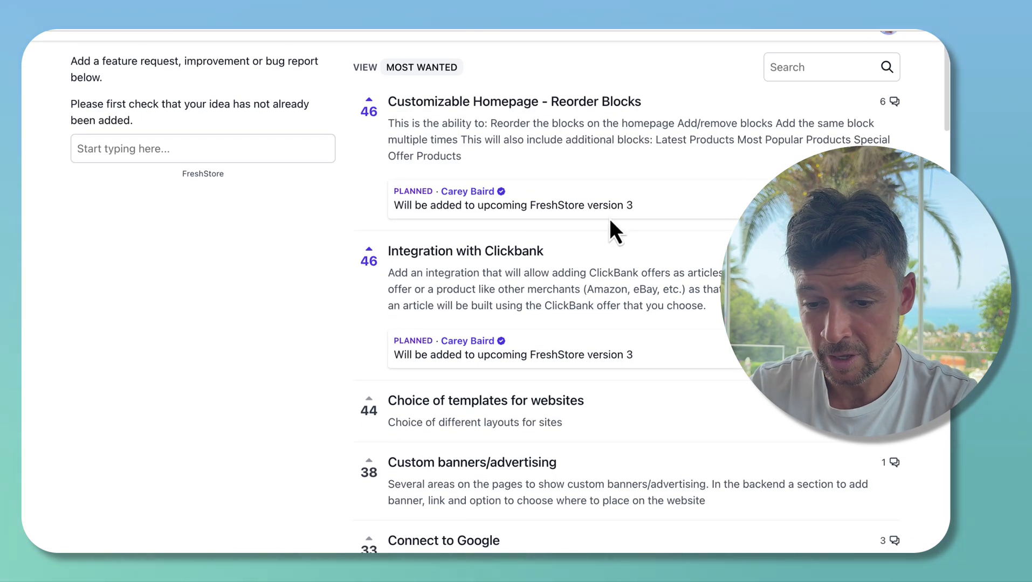
scroll(543, 335, "down", 10)
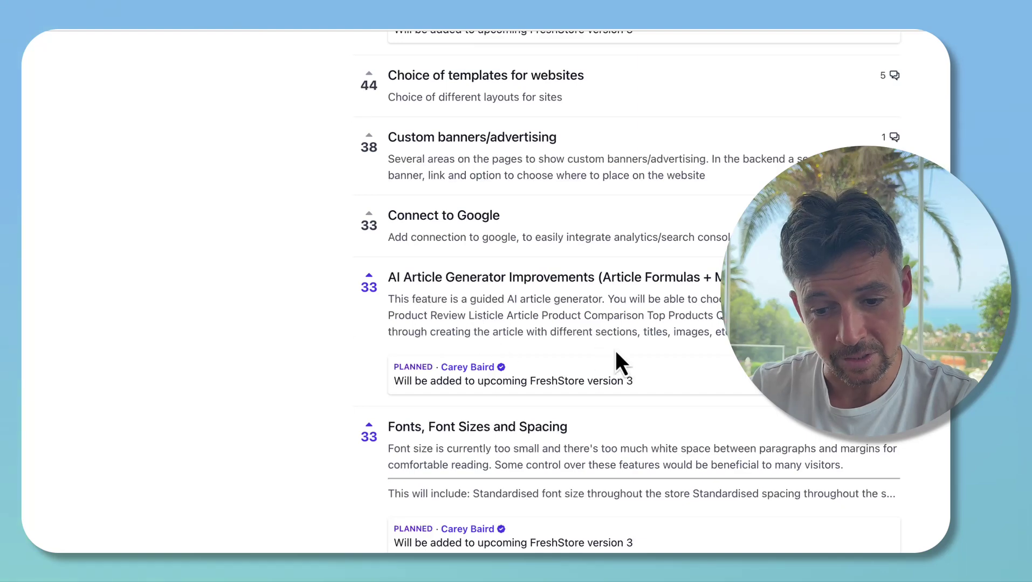
scroll(553, 310, "up", 10)
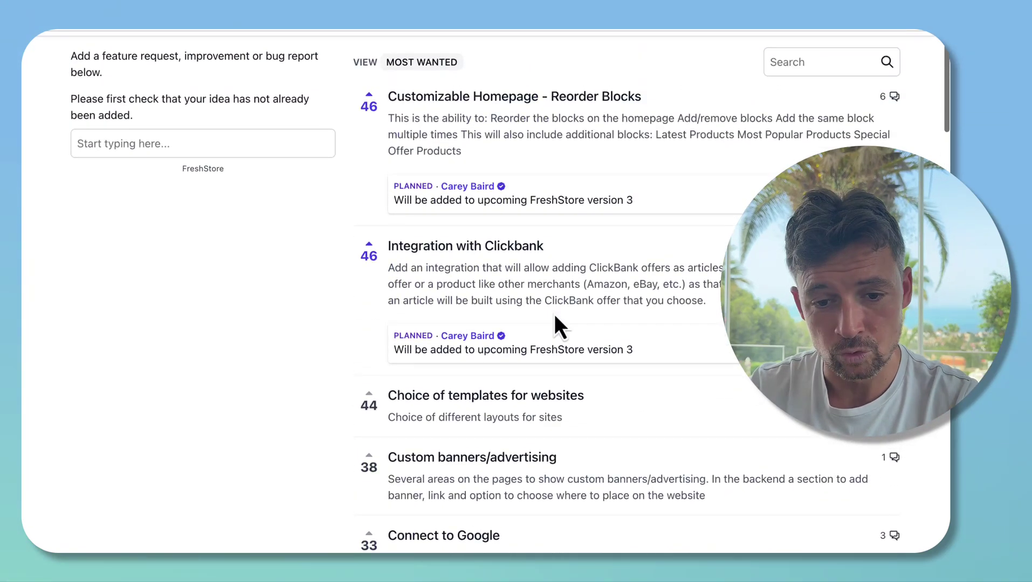
scroll(554, 314, "up", 2)
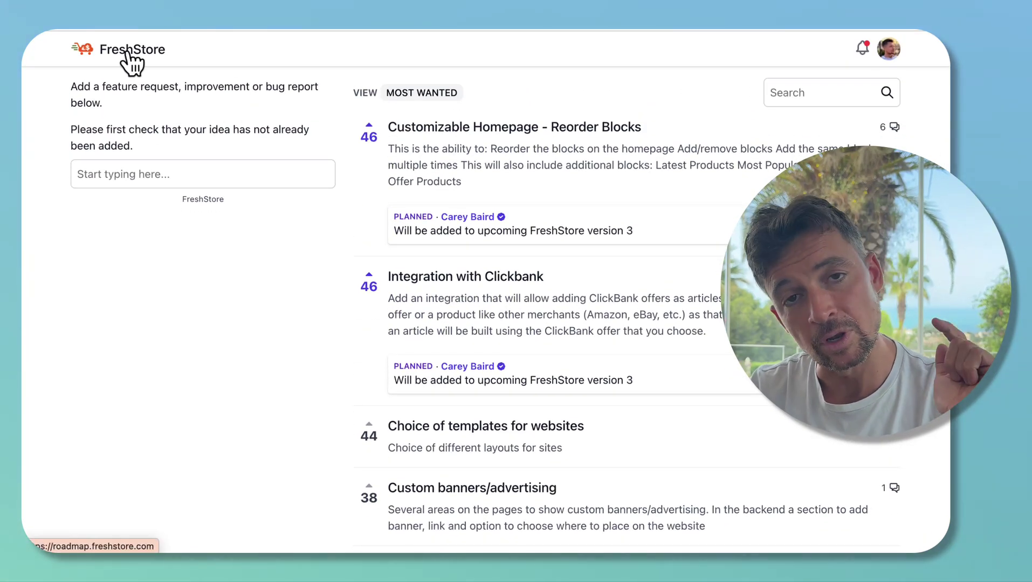